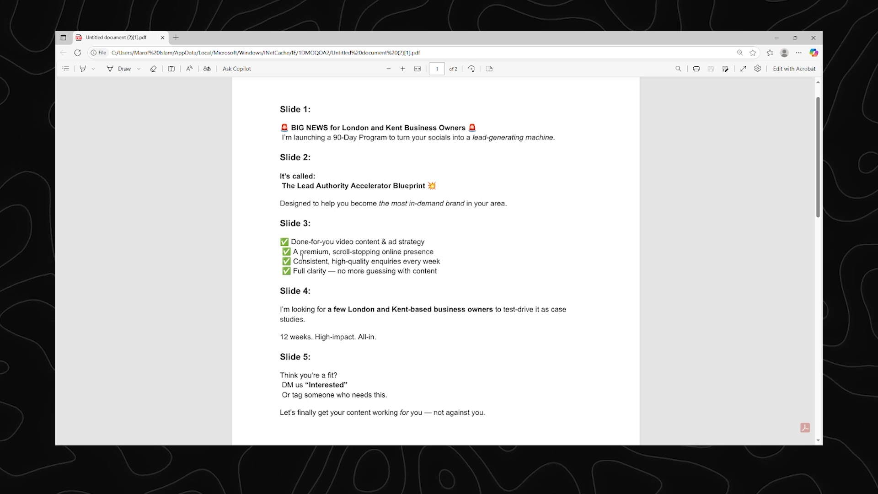
- Review the Slide 1 heading in the carousel copy document
{"action": "left_click_drag", "start_coordinate": [278, 111], "coordinate": [311, 110]}
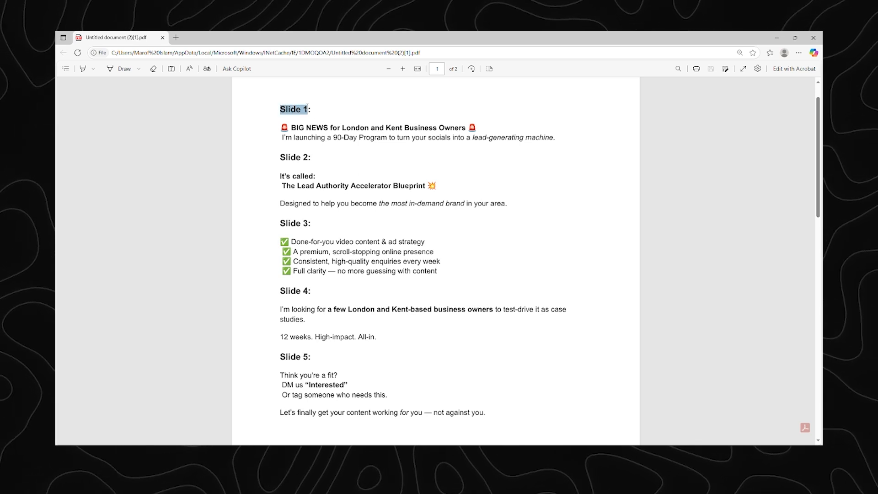
{"action": "left_click", "coordinate": [328, 105]}
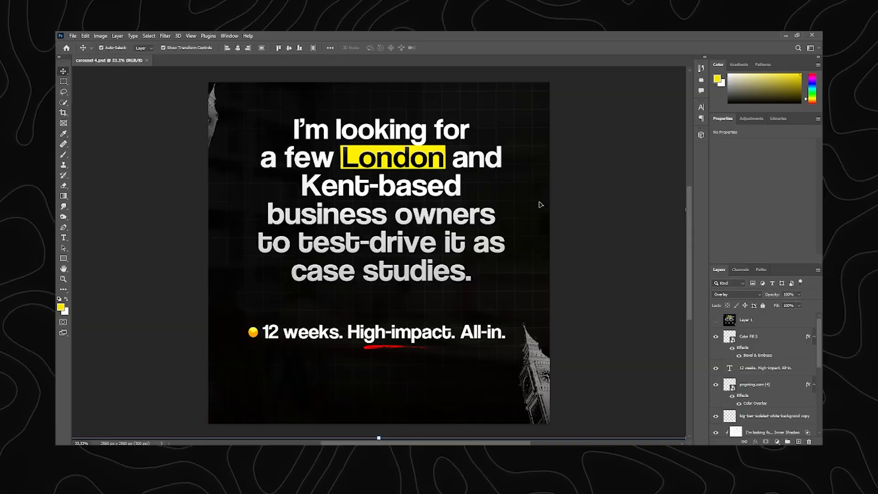
- In Photoshop's carousel 4.psd, hide every layer above the study room background image
{"action": "left_click", "coordinate": [643, 216]}
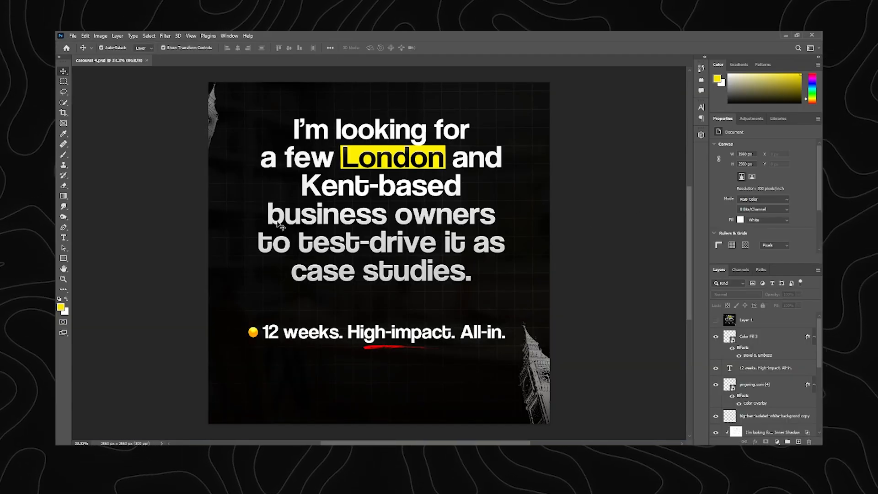
{"action": "scroll", "coordinate": [283, 222], "scroll_direction": "down", "scroll_amount": 2}
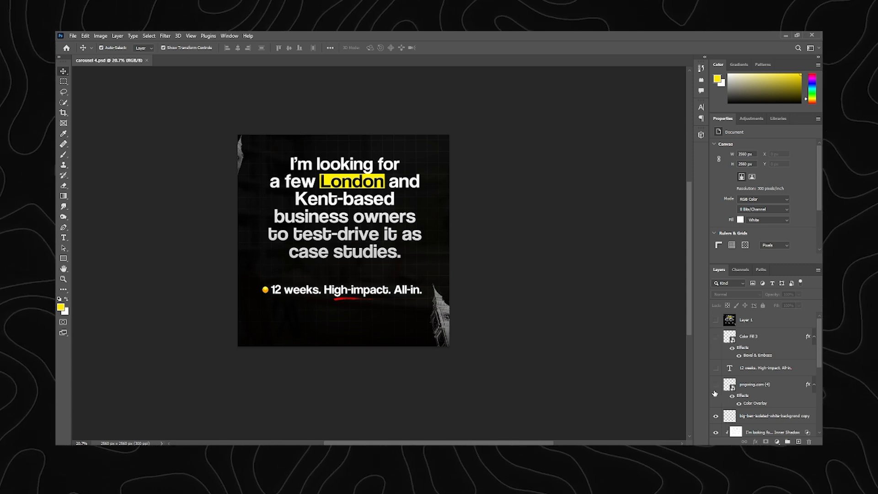
{"action": "scroll", "coordinate": [715, 393], "scroll_direction": "down", "scroll_amount": 2}
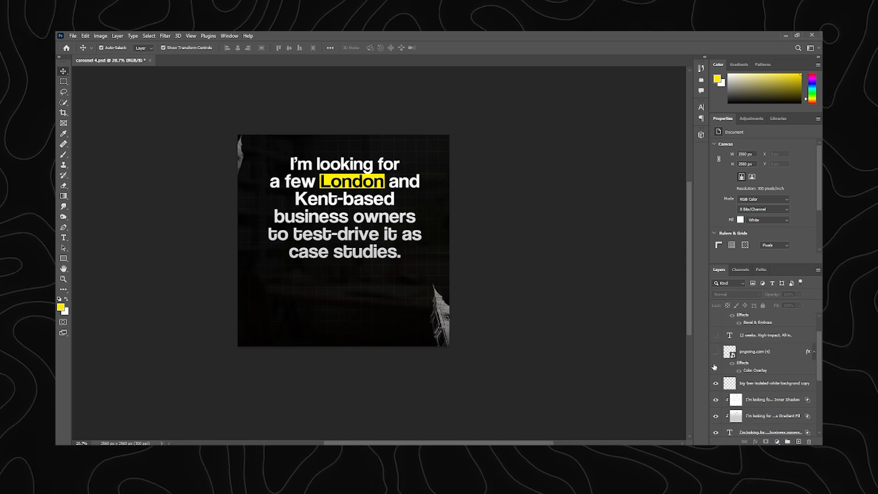
{"action": "left_click", "coordinate": [716, 383]}
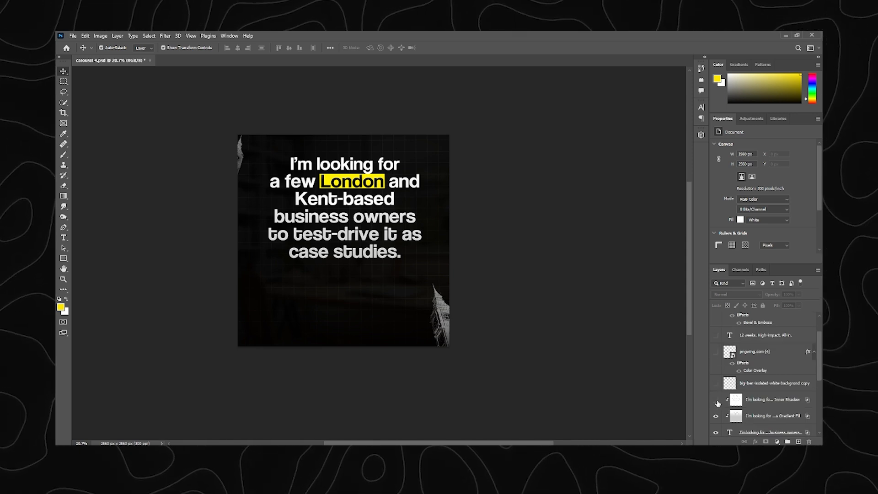
{"action": "left_click_drag", "start_coordinate": [716, 403], "coordinate": [716, 433]}
{"action": "scroll", "coordinate": [749, 358], "scroll_direction": "down", "scroll_amount": 6}
{"action": "left_click_drag", "start_coordinate": [716, 323], "coordinate": [716, 372]}
{"action": "scroll", "coordinate": [333, 266], "scroll_direction": "up", "scroll_amount": 4}
{"action": "left_click_drag", "start_coordinate": [347, 189], "coordinate": [391, 215]}
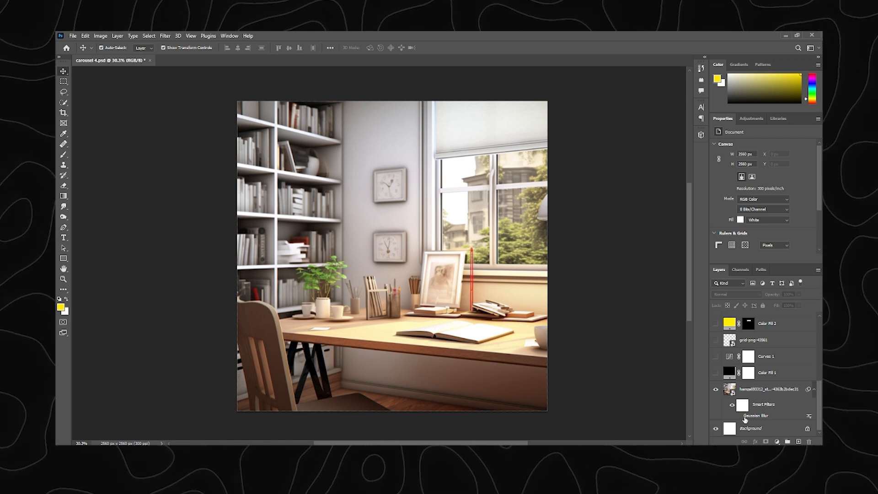
{"action": "left_click", "coordinate": [740, 417]}
{"action": "left_click", "coordinate": [739, 416]}
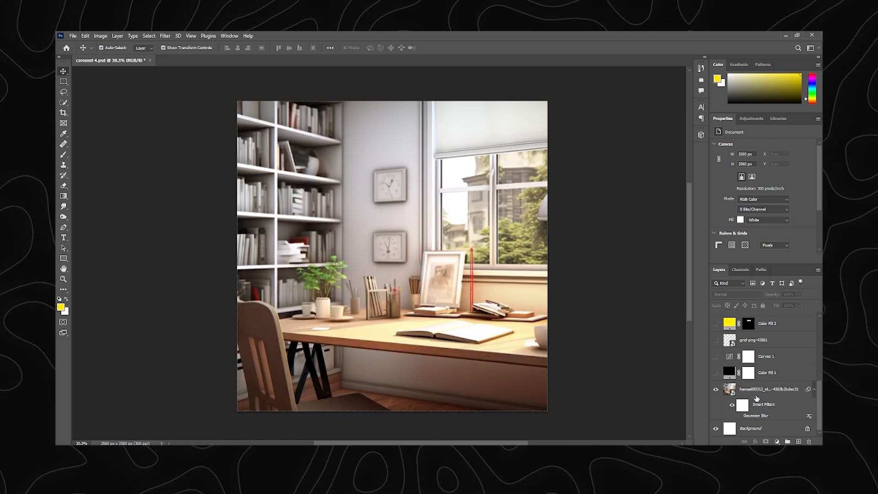
{"action": "left_click", "coordinate": [795, 389]}
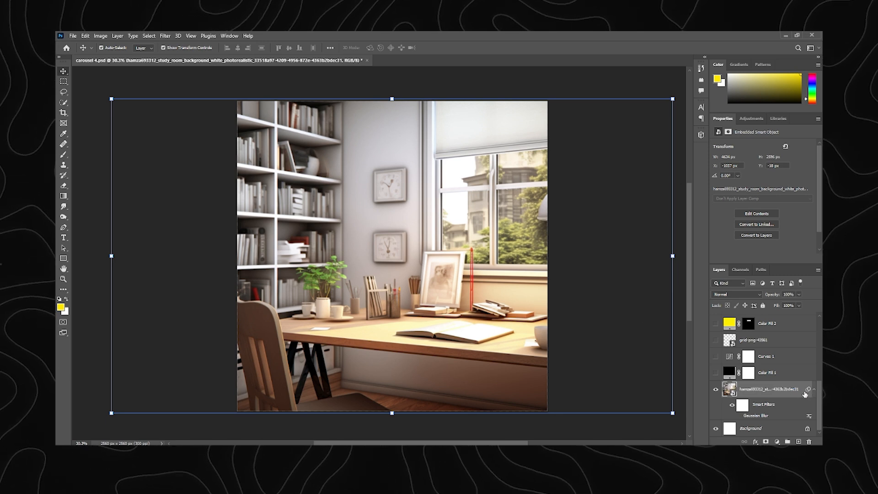
{"action": "double_click", "coordinate": [805, 395]}
{"action": "left_click", "coordinate": [807, 397]}
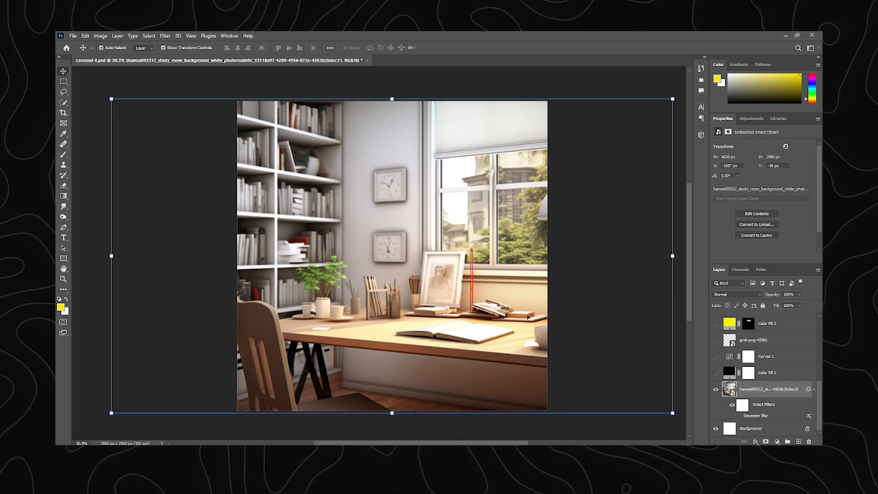
{"action": "left_click", "coordinate": [166, 36]}
{"action": "mouse_move", "coordinate": [192, 135]}
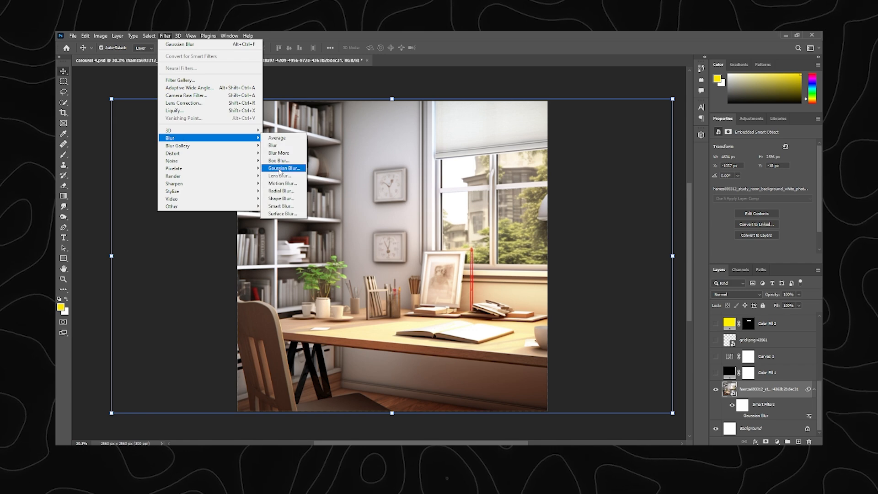
{"action": "left_click", "coordinate": [280, 170]}
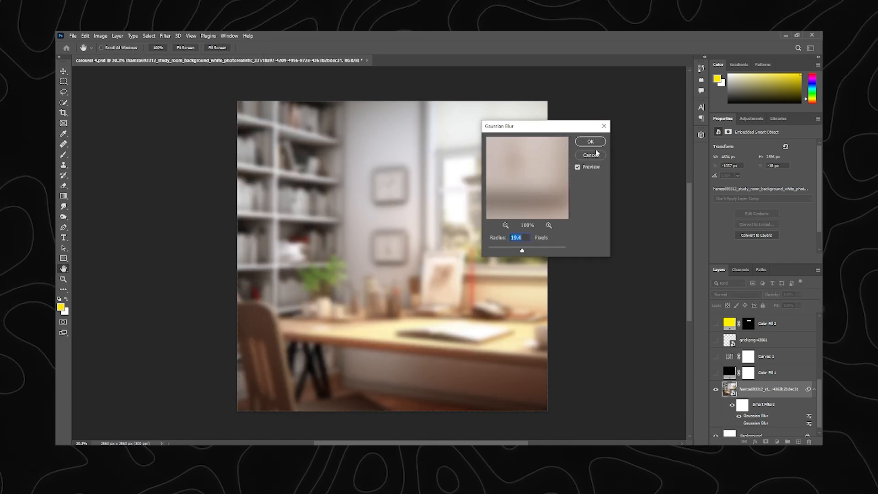
{"action": "left_click", "coordinate": [589, 158]}
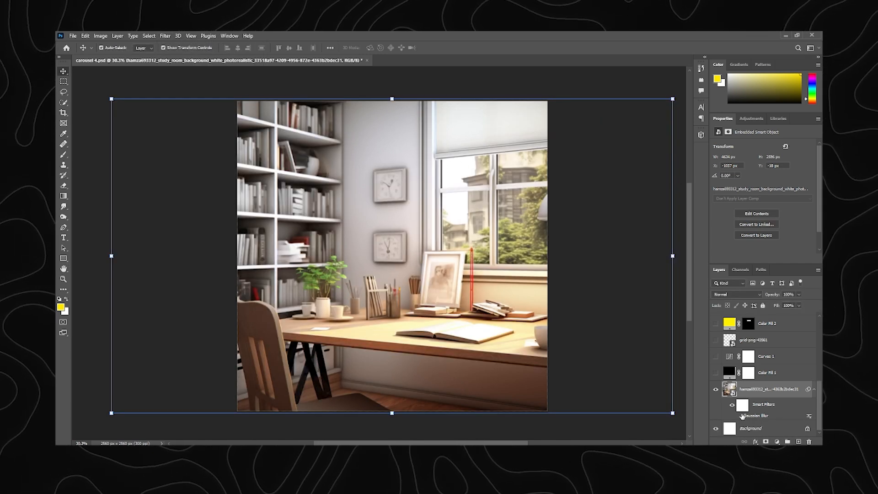
- Enable the study room image's Gaussian Blur filter and show the Color Fill 1, Curves 1 and grid-png-43561 layers
{"action": "left_click", "coordinate": [739, 416]}
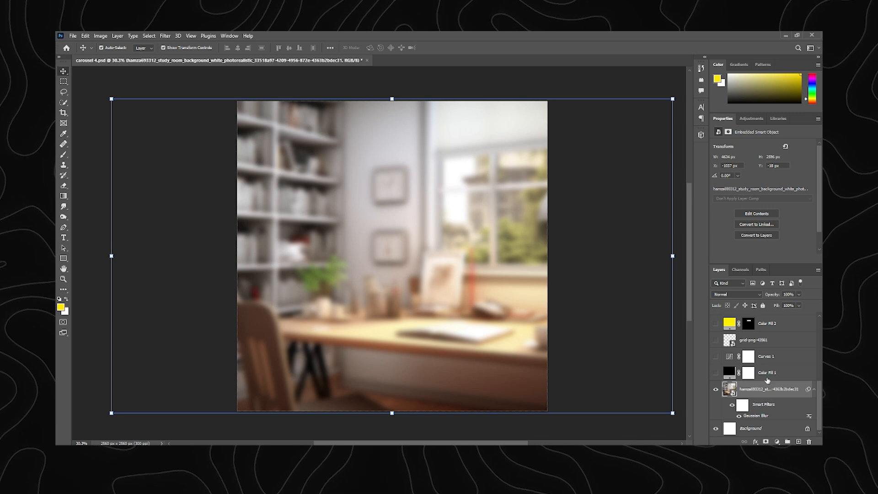
{"action": "left_click", "coordinate": [715, 373]}
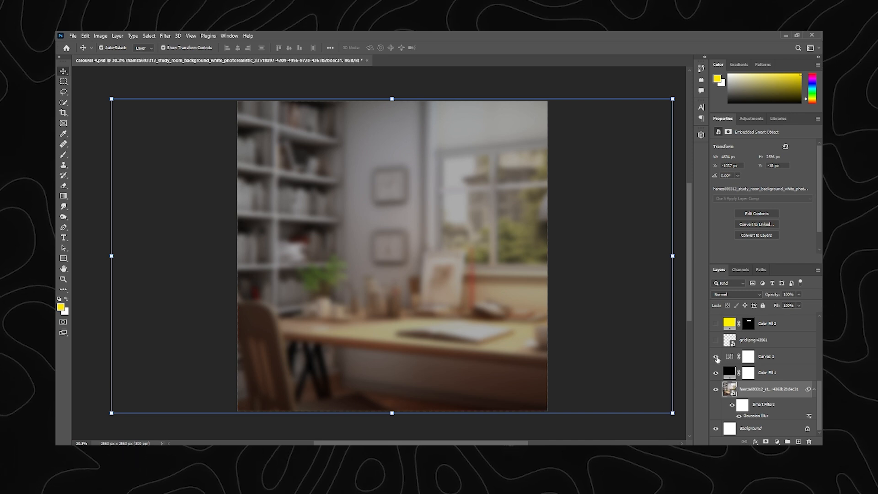
{"action": "left_click", "coordinate": [717, 356]}
{"action": "scroll", "coordinate": [424, 210], "scroll_direction": "up", "scroll_amount": 3}
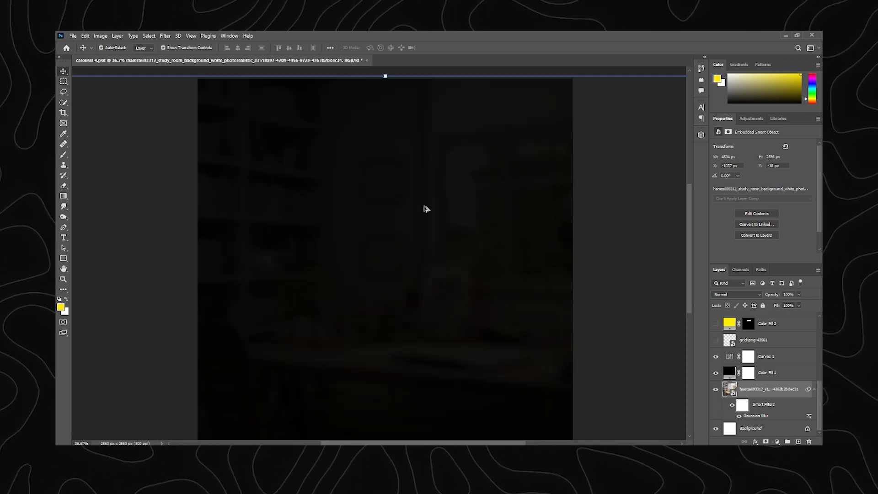
{"action": "scroll", "coordinate": [424, 211], "scroll_direction": "down", "scroll_amount": 4}
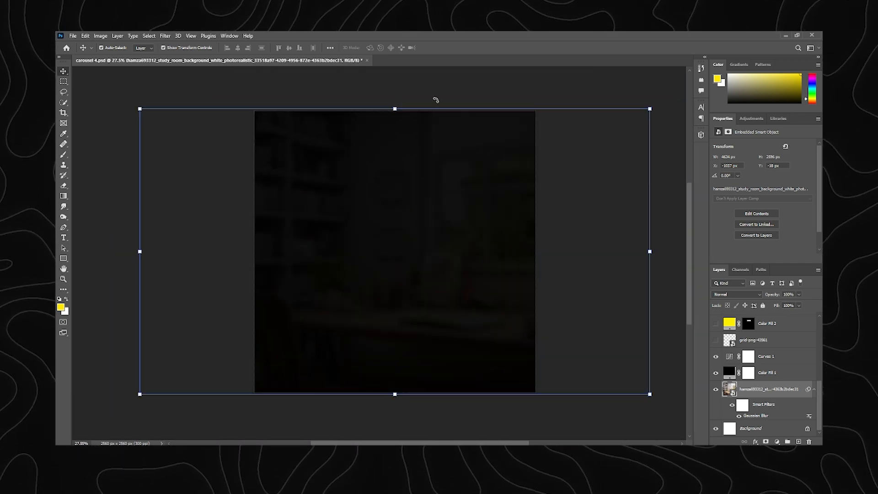
{"action": "left_click", "coordinate": [553, 219]}
{"action": "scroll", "coordinate": [542, 218], "scroll_direction": "down", "scroll_amount": 2}
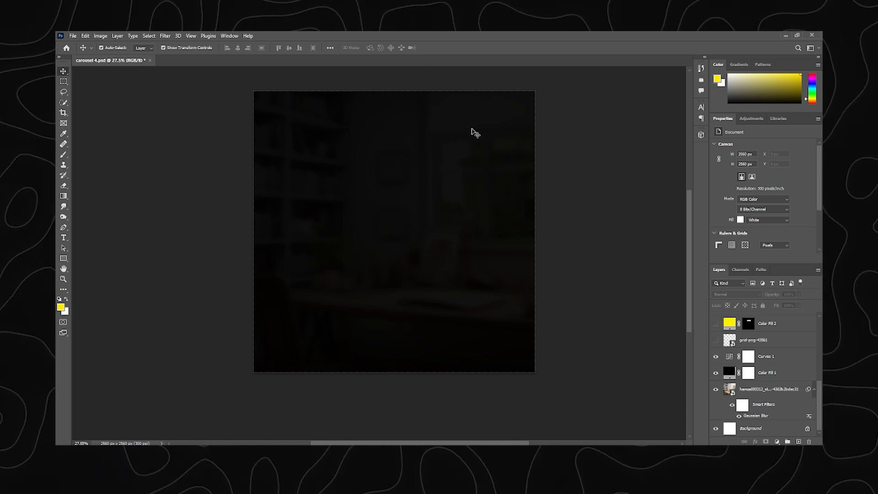
{"action": "left_click_drag", "start_coordinate": [451, 193], "coordinate": [439, 218]}
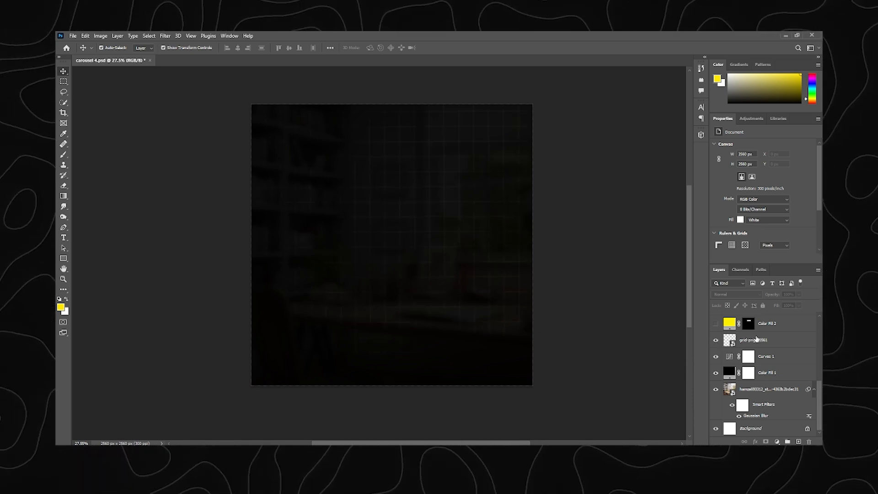
- Set the blend mode of the grid-png-43561 layer to Normal
{"action": "left_click", "coordinate": [756, 339]}
{"action": "scroll", "coordinate": [408, 190], "scroll_direction": "up", "scroll_amount": 3}
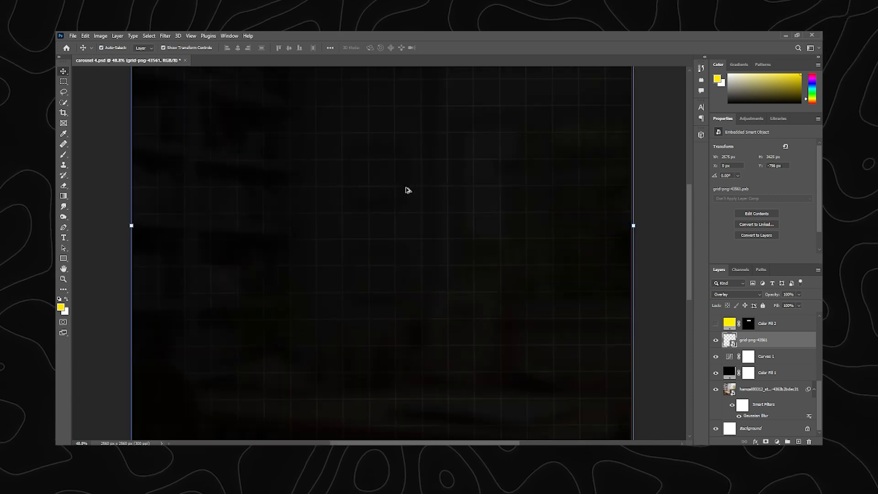
{"action": "left_click", "coordinate": [731, 295]}
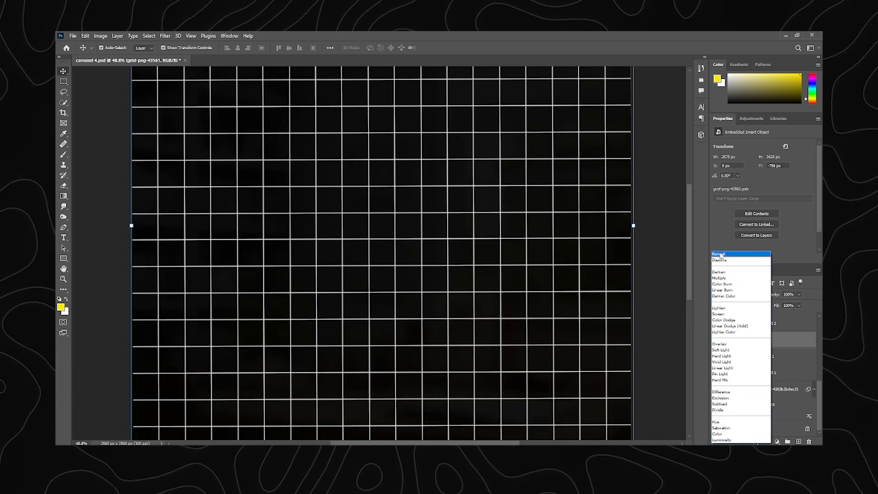
{"action": "left_click", "coordinate": [721, 255]}
{"action": "scroll", "coordinate": [483, 249], "scroll_direction": "down", "scroll_amount": 3}
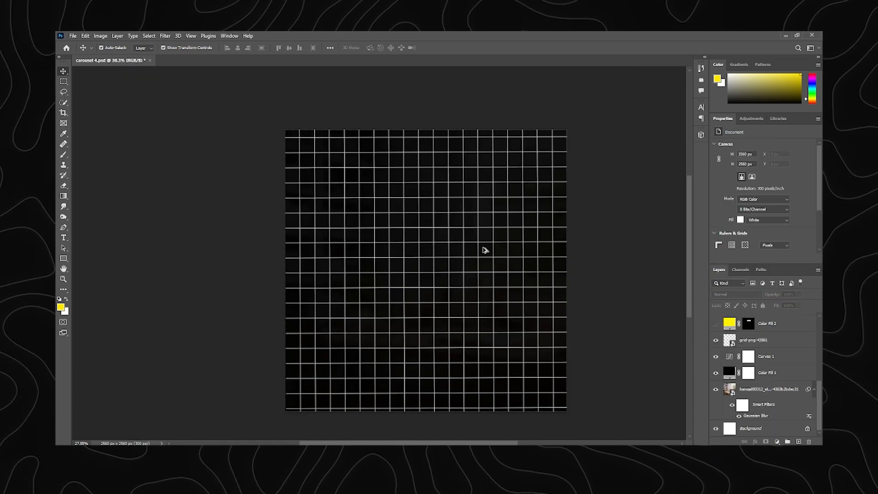
{"action": "left_click", "coordinate": [496, 263]}
- Set the blend mode of the grid-png-43561 layer to Overlay and deselect the layers
{"action": "left_click", "coordinate": [798, 346]}
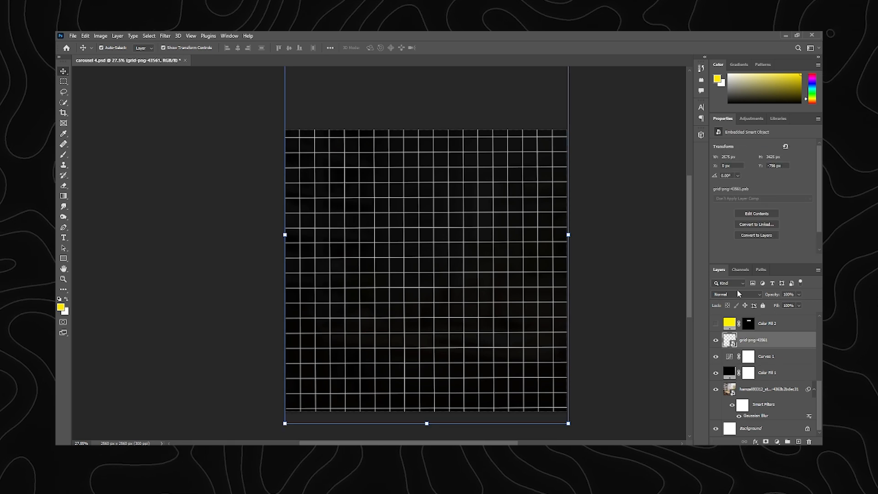
{"action": "left_click", "coordinate": [739, 293]}
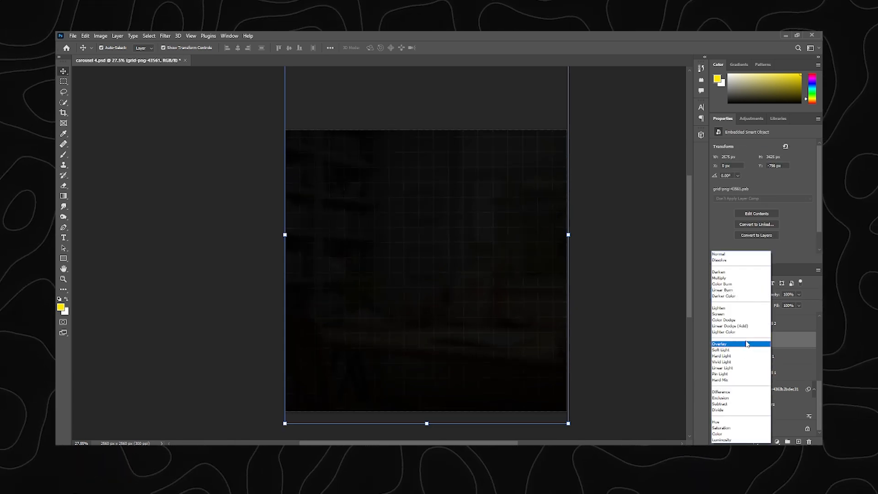
{"action": "left_click", "coordinate": [737, 346]}
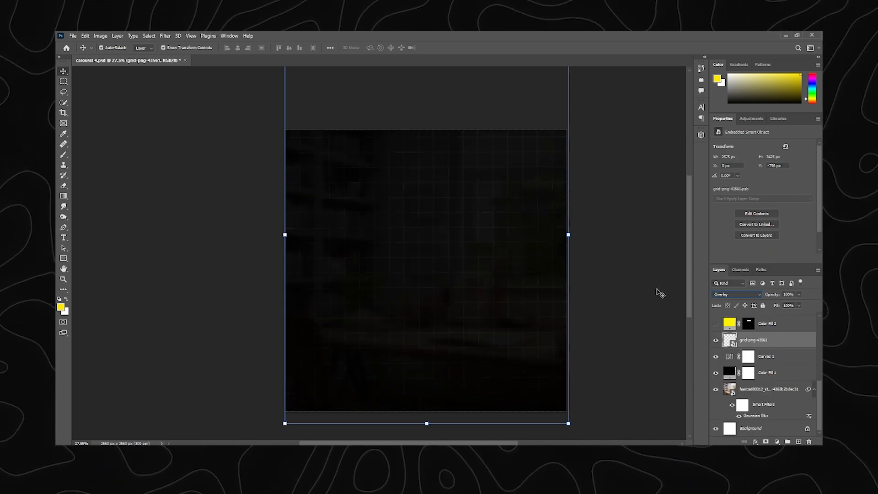
{"action": "left_click", "coordinate": [463, 224]}
{"action": "left_click", "coordinate": [472, 108]}
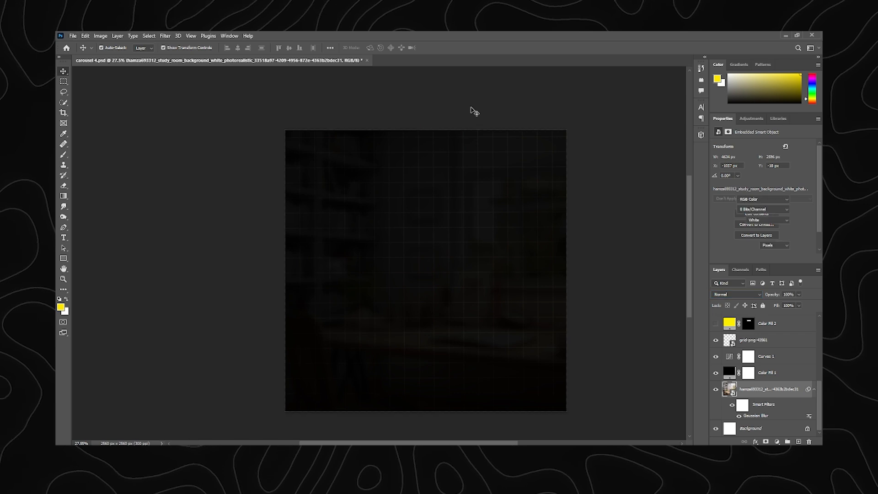
{"action": "left_click_drag", "start_coordinate": [453, 358], "coordinate": [437, 347]}
- Show the "I'm looking for a few London and Kent-based business owners" text layer, leaving Color Fill 2 hidden
{"action": "scroll", "coordinate": [770, 342], "scroll_direction": "up", "scroll_amount": 1}
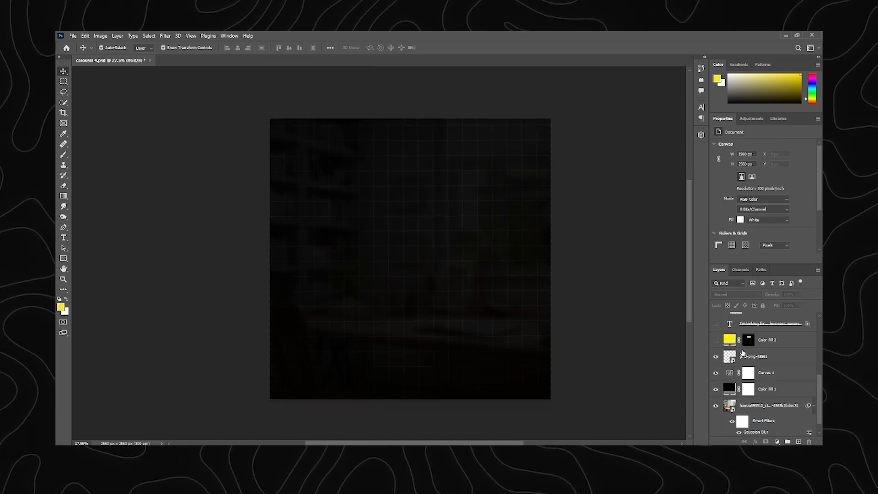
{"action": "left_click", "coordinate": [715, 340]}
{"action": "left_click", "coordinate": [715, 341]}
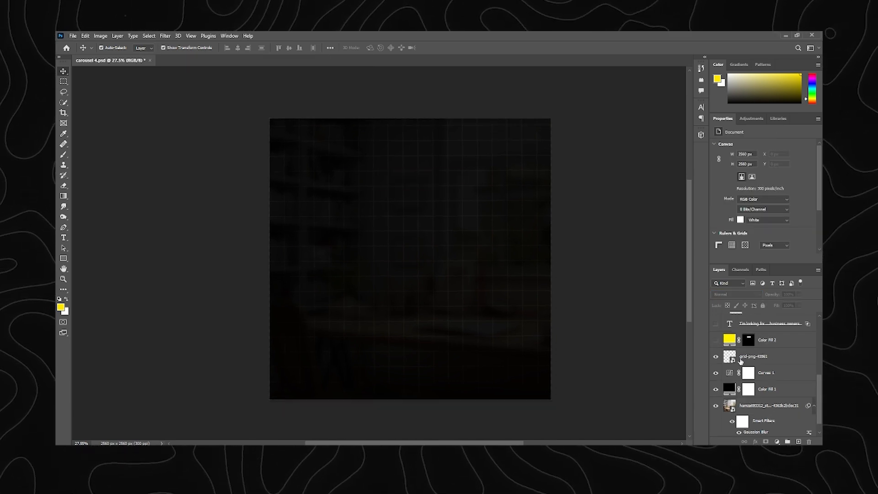
{"action": "scroll", "coordinate": [732, 385], "scroll_direction": "up", "scroll_amount": 4}
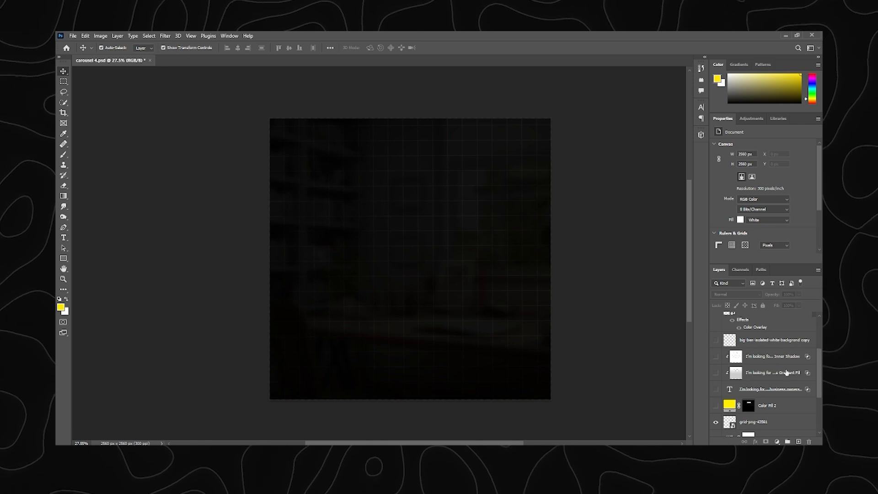
{"action": "scroll", "coordinate": [771, 340], "scroll_direction": "down", "scroll_amount": 1}
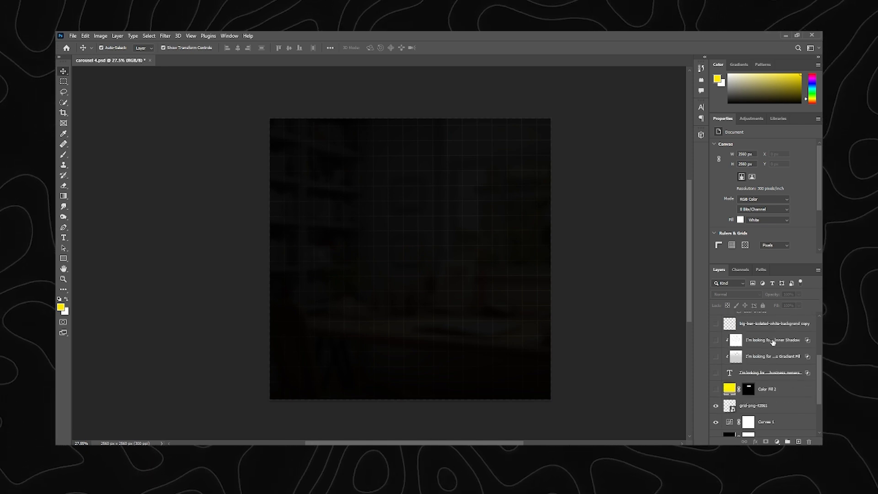
{"action": "left_click", "coordinate": [716, 374]}
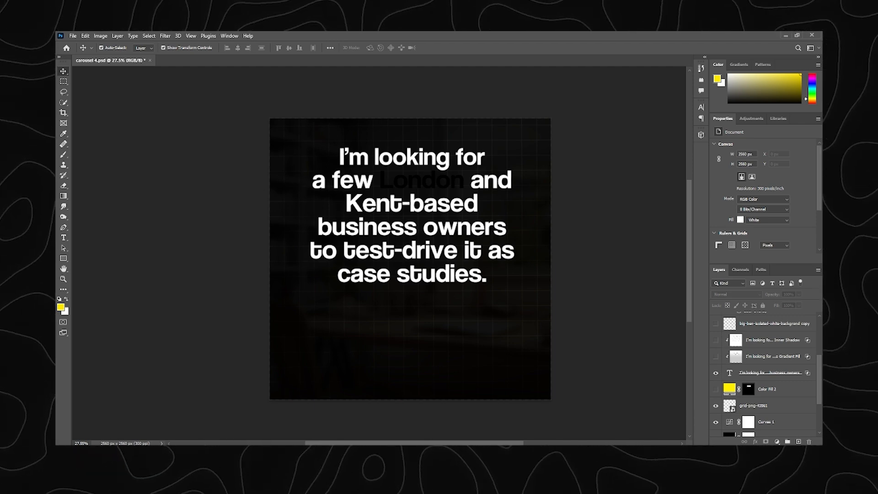
- Switch to the PDF copy document, check the Slide 1 headline about London and Kent business owners, and return to Photoshop
{"action": "key", "text": "alt+Tab"}
{"action": "left_click_drag", "start_coordinate": [476, 128], "coordinate": [304, 129]}
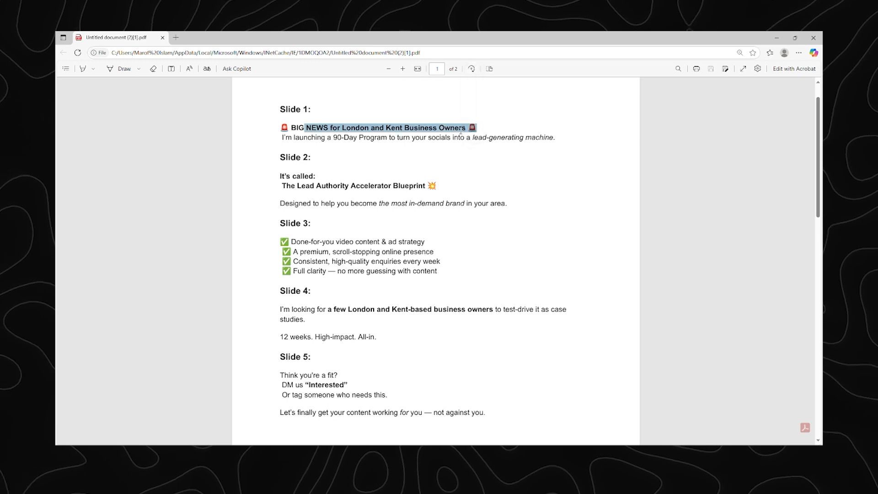
{"action": "left_click", "coordinate": [513, 150]}
{"action": "left_click", "coordinate": [777, 36]}
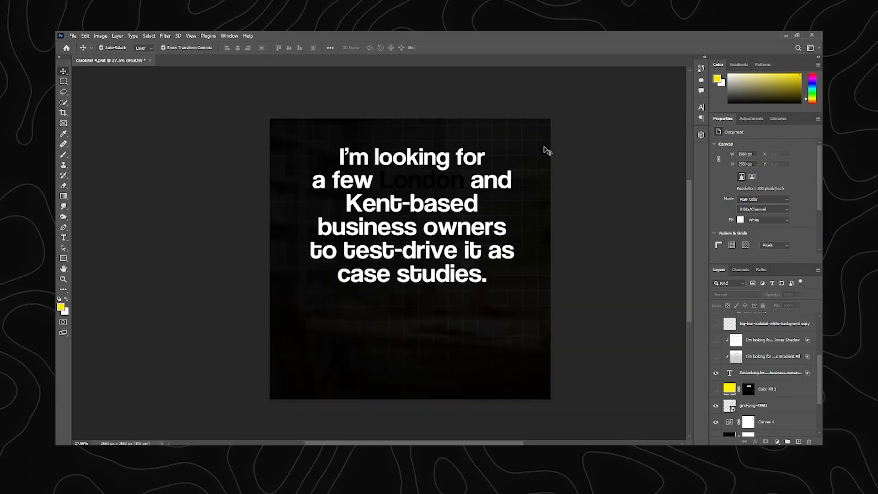
- Open the main text block for editing, select all its text to check the font settings, and cancel the edit
{"action": "scroll", "coordinate": [422, 178], "scroll_direction": "up", "scroll_amount": 2}
{"action": "double_click", "coordinate": [421, 178]}
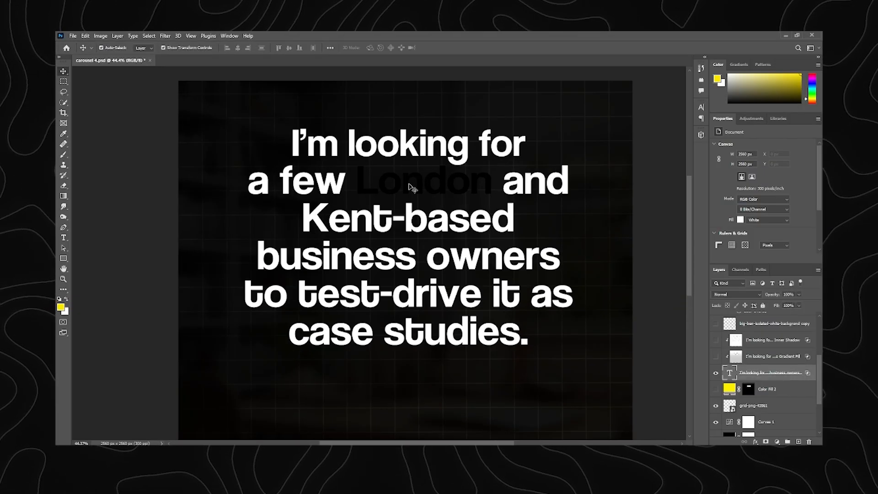
{"action": "key", "text": "ctrl+a"}
{"action": "left_click", "coordinate": [421, 49]}
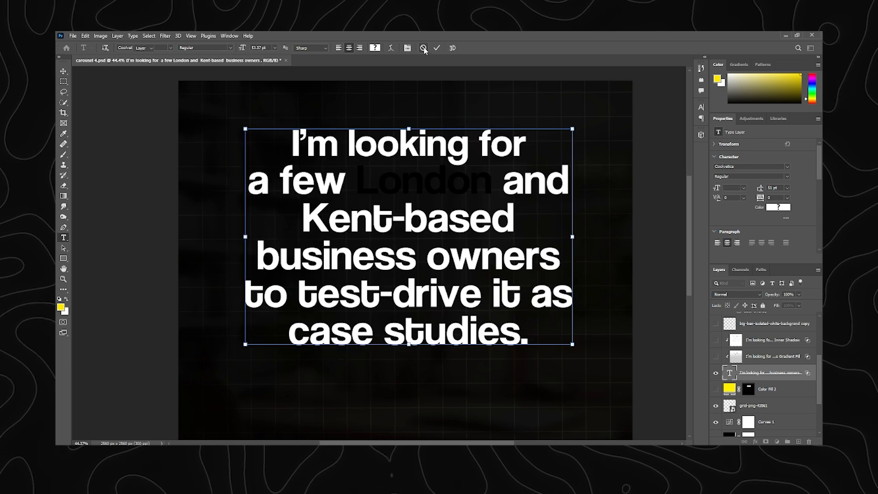
- Show the yellow Color Fill 2 highlight behind "London" and the Gradient Fill layer clipped to the main text
{"action": "left_click", "coordinate": [716, 356]}
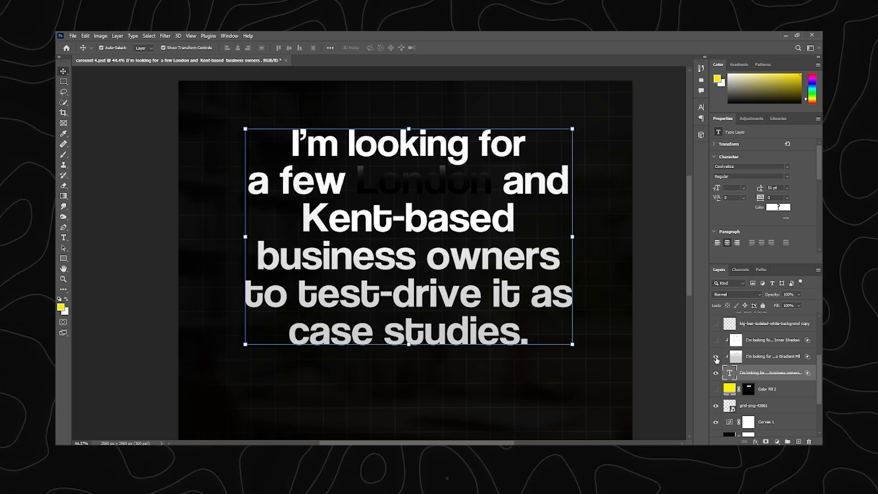
{"action": "left_click", "coordinate": [716, 339]}
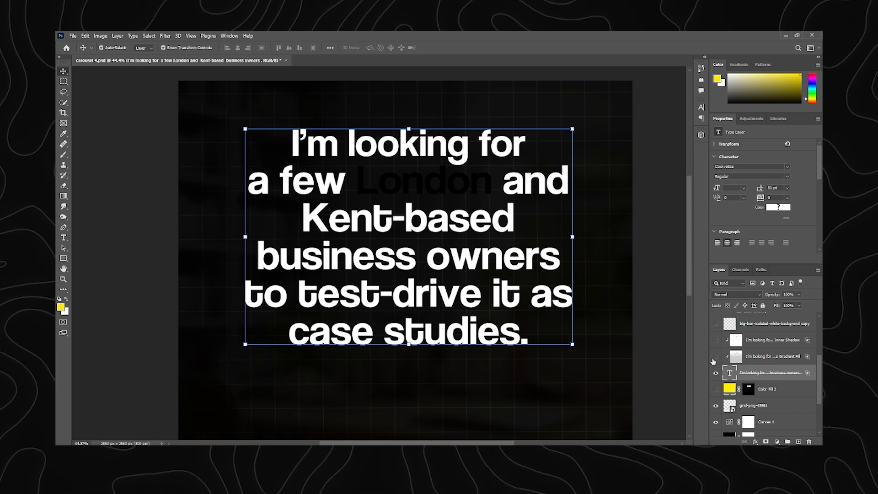
{"action": "left_click", "coordinate": [717, 389]}
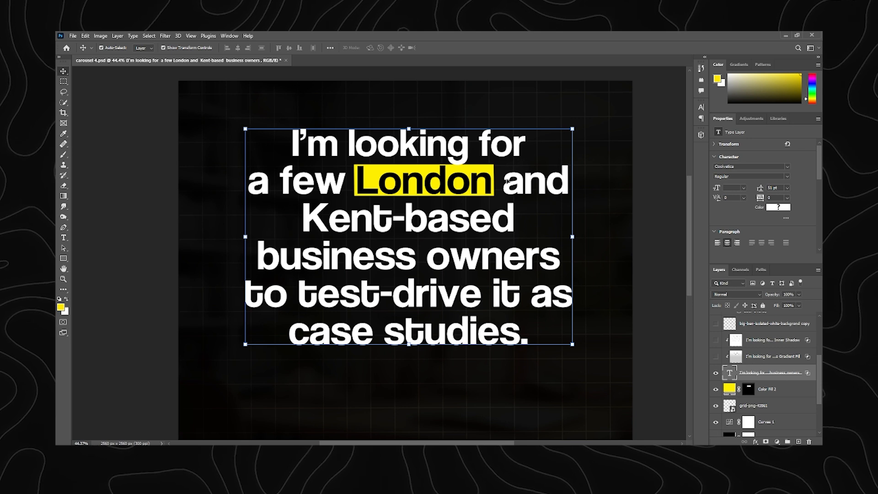
{"action": "left_click", "coordinate": [715, 356]}
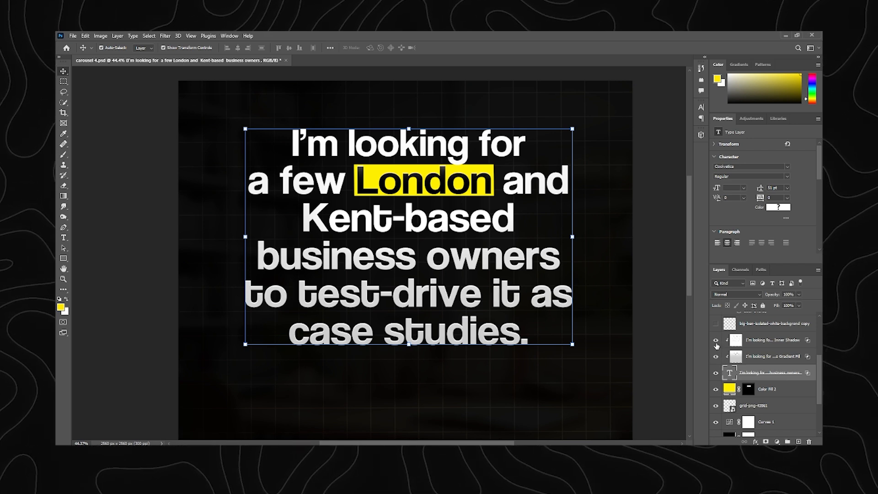
- Show the Inner Shadow layer clipped to the main text and inspect its effect on the letters up close
{"action": "left_click", "coordinate": [716, 342]}
{"action": "left_click", "coordinate": [715, 342]}
{"action": "scroll", "coordinate": [584, 295], "scroll_direction": "up", "scroll_amount": 7}
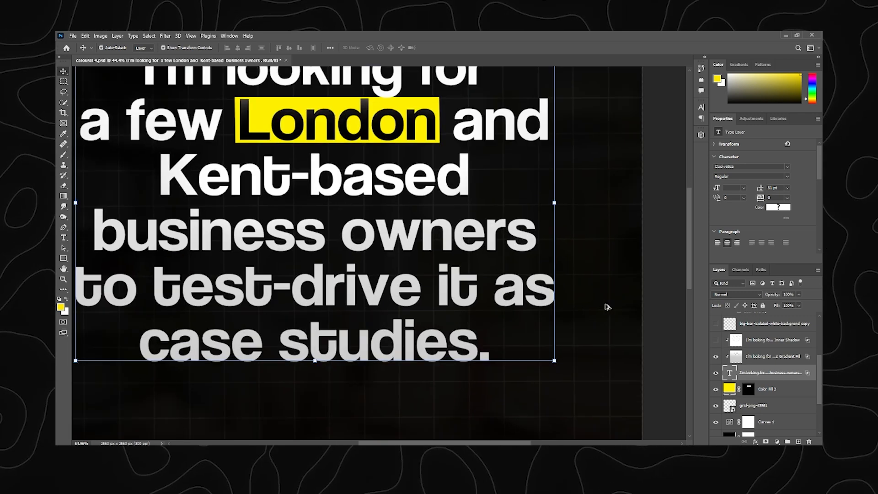
{"action": "left_click", "coordinate": [716, 340]}
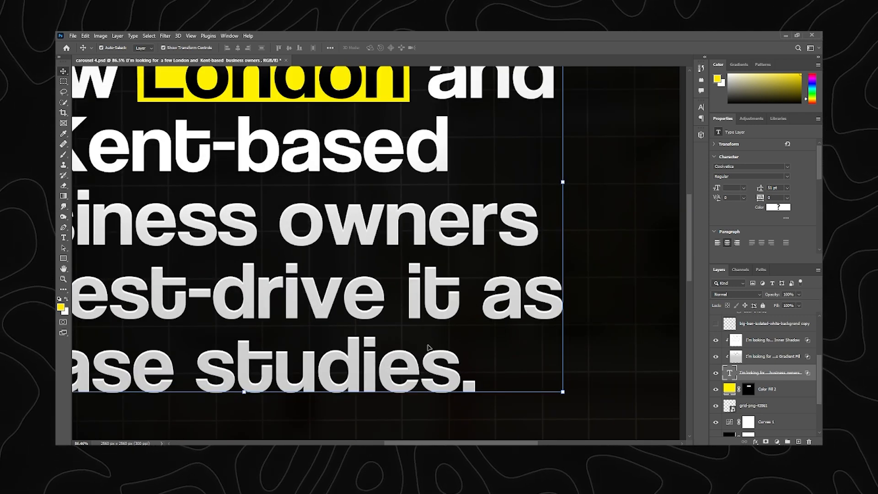
{"action": "scroll", "coordinate": [419, 379], "scroll_direction": "down", "scroll_amount": 1}
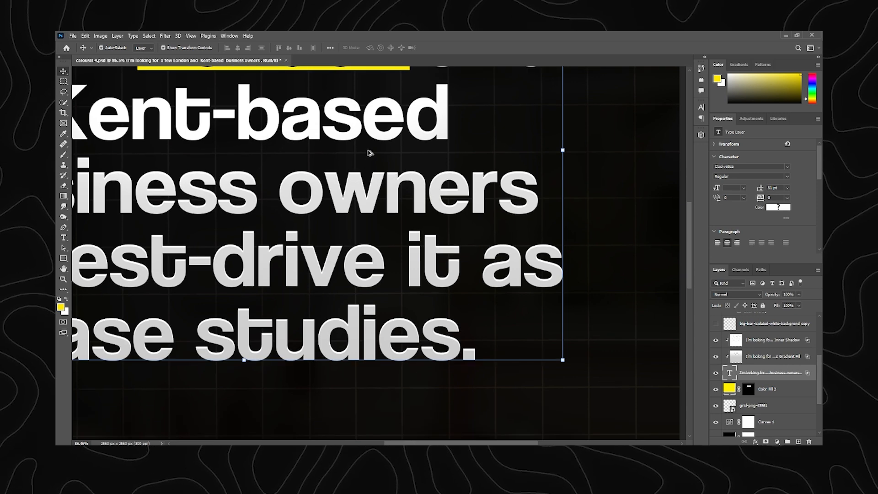
{"action": "scroll", "coordinate": [417, 237], "scroll_direction": "down", "scroll_amount": 6}
{"action": "left_click_drag", "start_coordinate": [225, 209], "coordinate": [277, 307]}
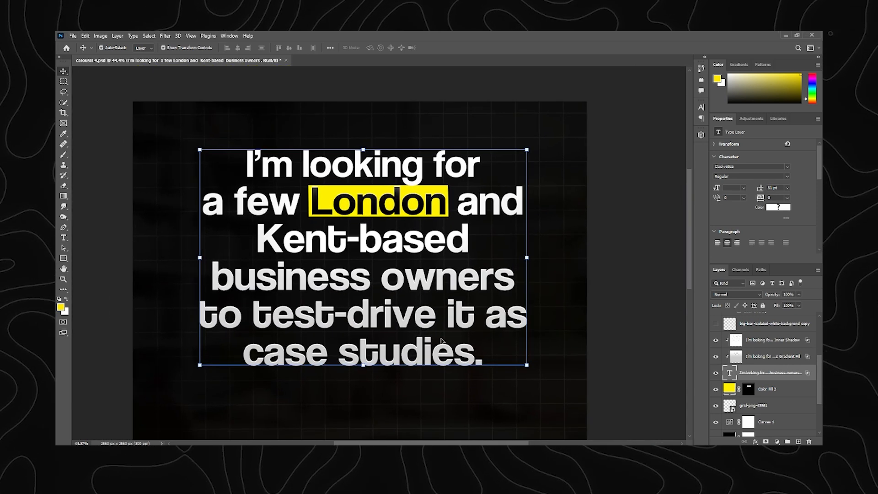
- Show the big-ben-isolated-white-background copy layer and view its placement across the whole slide
{"action": "scroll", "coordinate": [772, 339], "scroll_direction": "up", "scroll_amount": 2}
{"action": "left_click", "coordinate": [717, 357]}
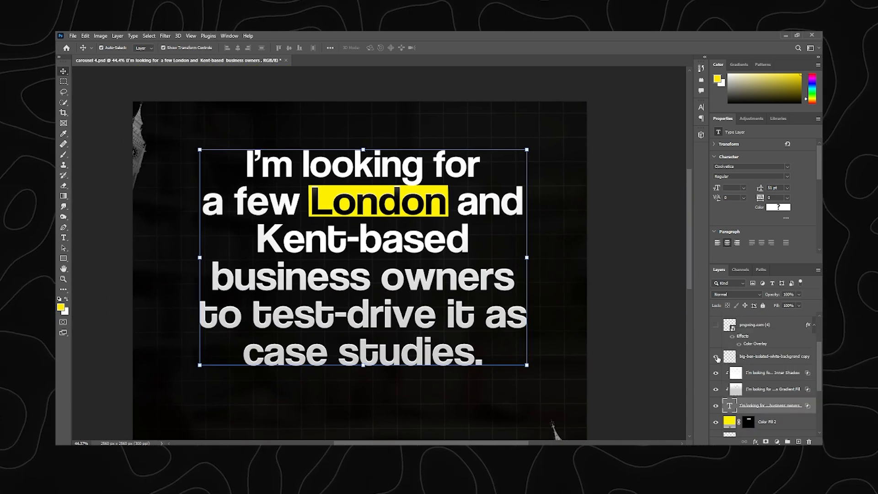
{"action": "scroll", "coordinate": [563, 339], "scroll_direction": "down", "scroll_amount": 3}
{"action": "left_click_drag", "start_coordinate": [525, 344], "coordinate": [527, 337]}
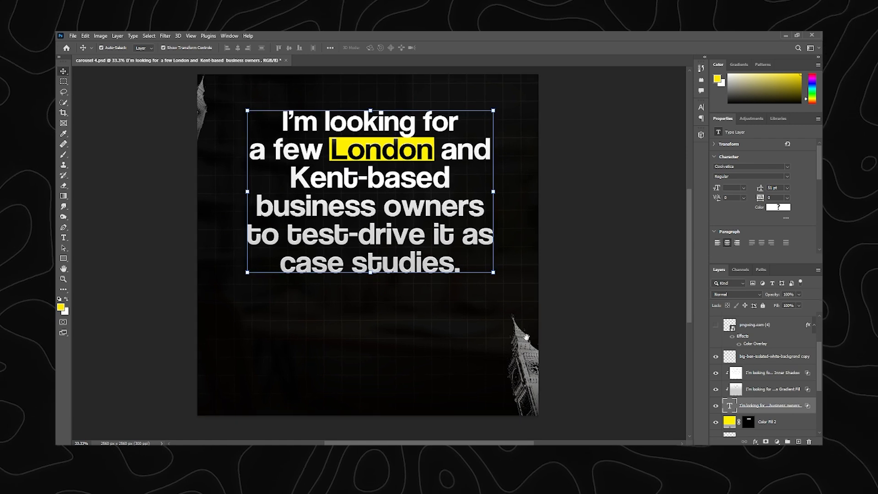
{"action": "left_click_drag", "start_coordinate": [396, 149], "coordinate": [397, 151]}
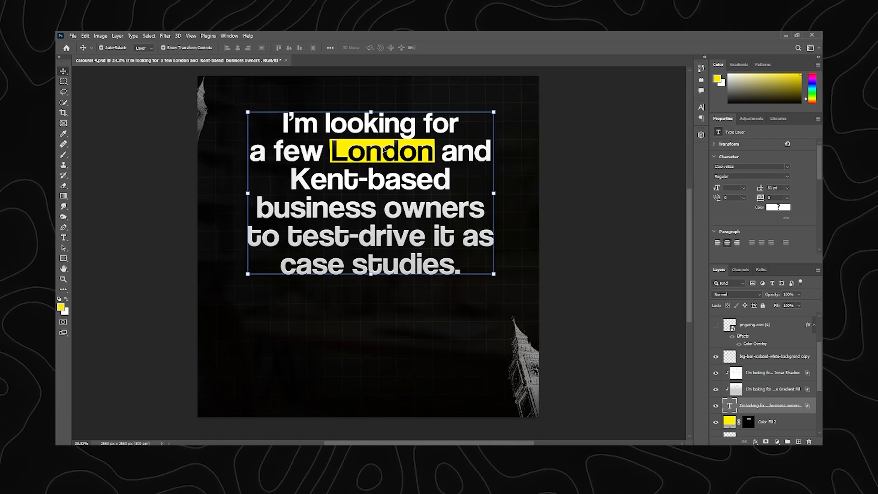
- Place the big-ben-isolated-white-background image as embedded and hide its bright tones by lowering the Current Layer Blend If white point to 105
{"action": "left_click", "coordinate": [73, 35]}
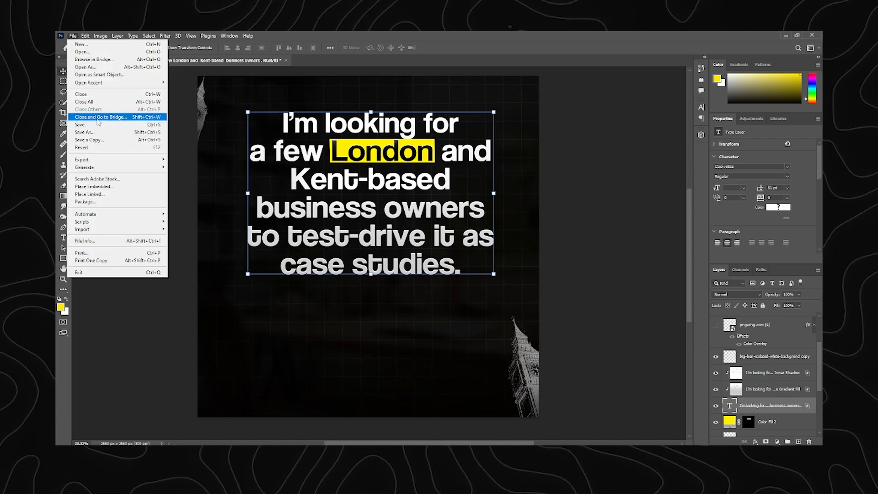
{"action": "left_click", "coordinate": [105, 186]}
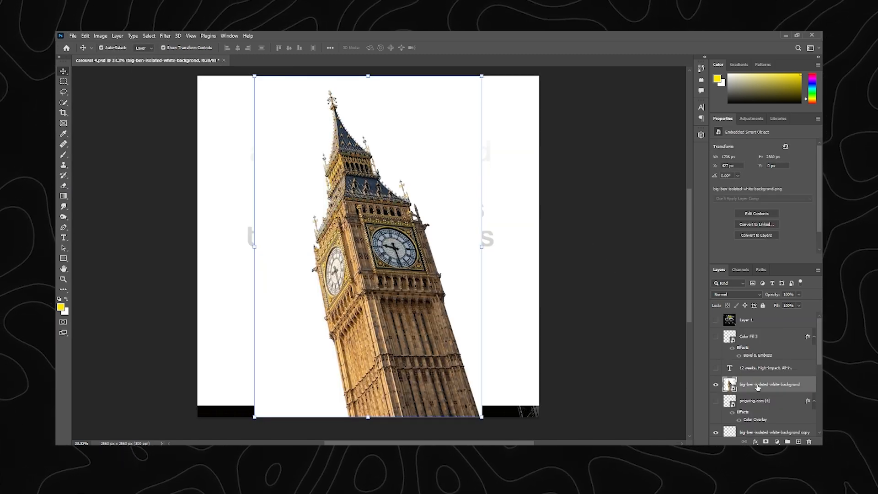
{"action": "double_click", "coordinate": [810, 385]}
{"action": "left_click_drag", "start_coordinate": [722, 218], "coordinate": [661, 233]}
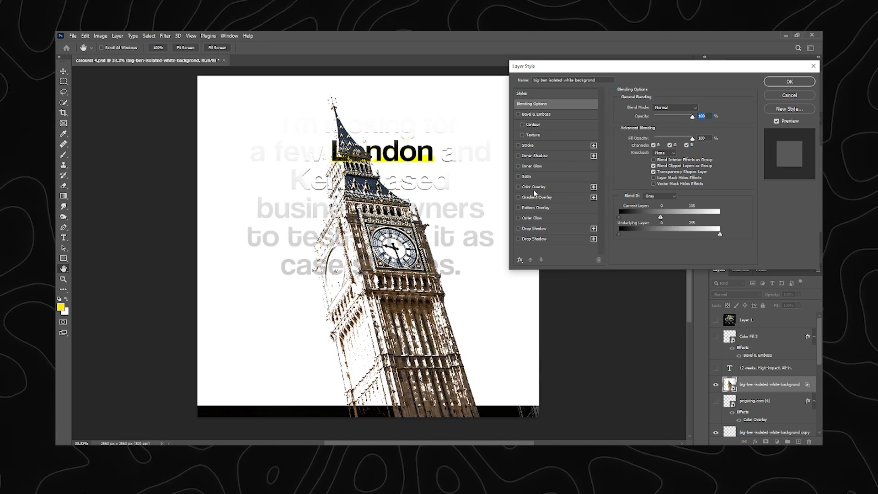
{"action": "left_click", "coordinate": [789, 81]}
- Convert the Big Ben image layer to a smart object and apply a white Color Overlay to it
{"action": "right_click", "coordinate": [788, 388]}
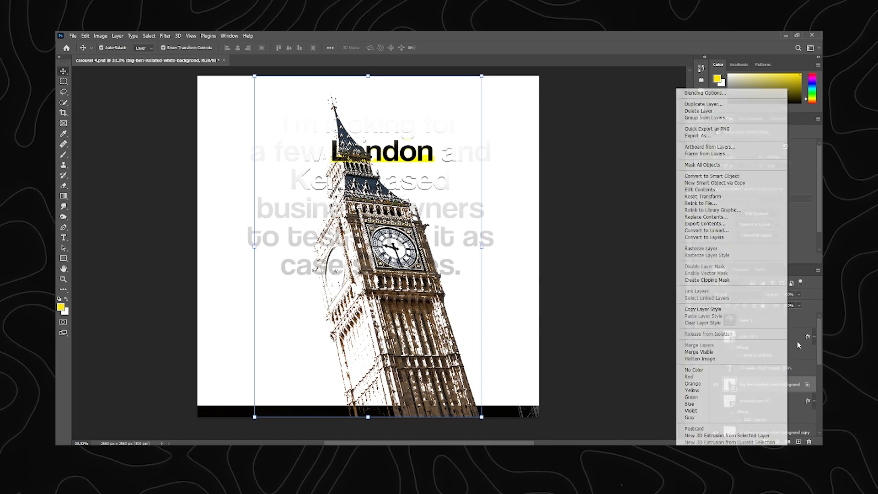
{"action": "left_click", "coordinate": [740, 176]}
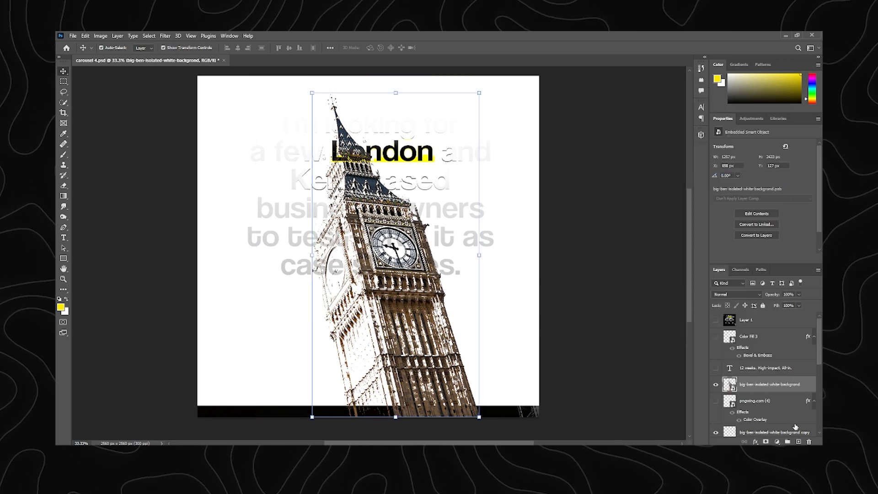
{"action": "double_click", "coordinate": [808, 386]}
{"action": "left_click", "coordinate": [533, 187]}
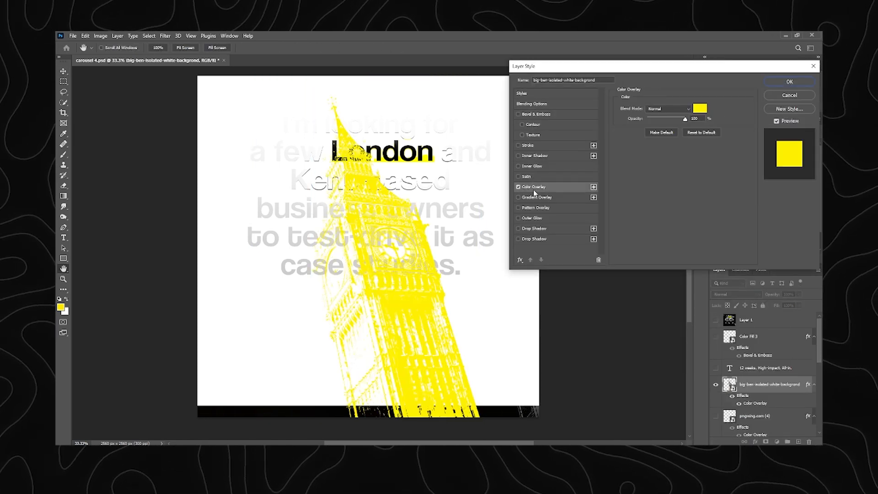
{"action": "left_click", "coordinate": [699, 108]}
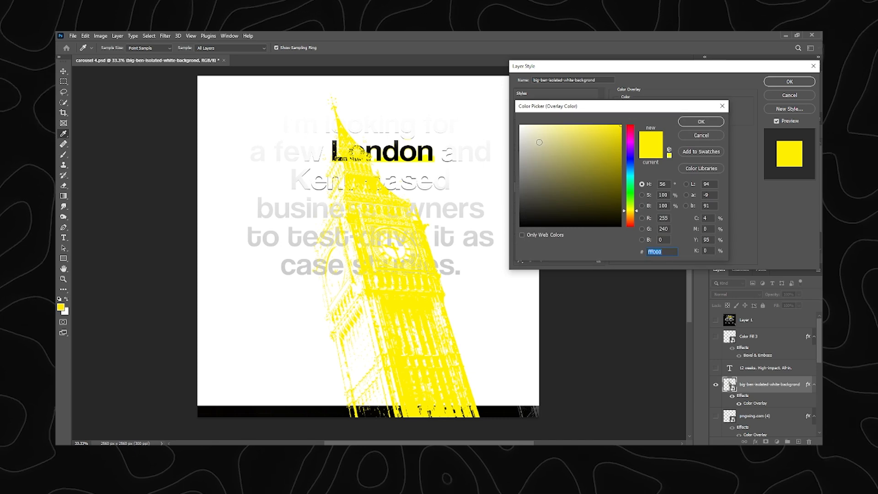
{"action": "left_click", "coordinate": [520, 125]}
{"action": "left_click", "coordinate": [703, 121]}
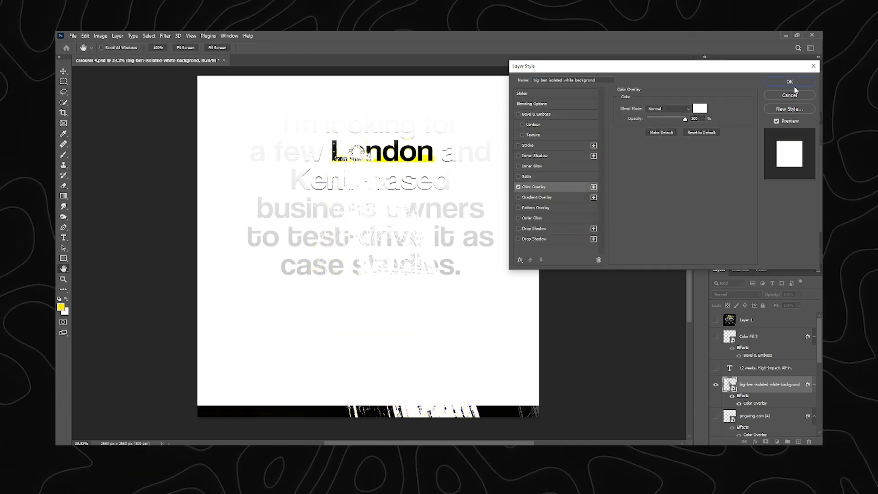
{"action": "left_click", "coordinate": [792, 83]}
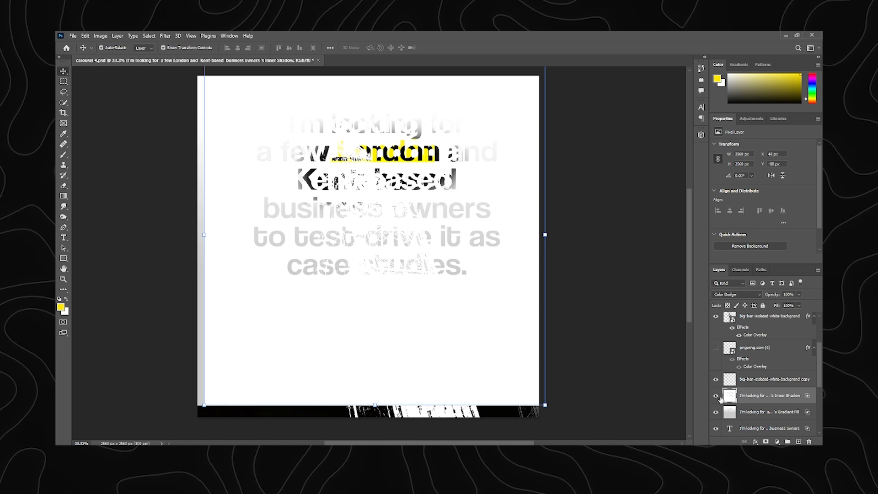
- Clip the Gradient Fill and Inner Shadow layers to the main text layer
{"action": "left_click", "coordinate": [716, 395]}
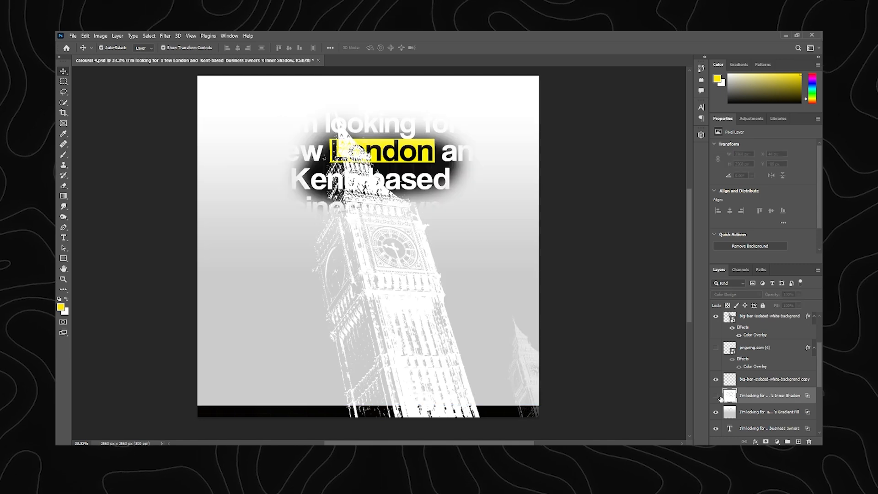
{"action": "left_click", "coordinate": [716, 396]}
{"action": "scroll", "coordinate": [721, 399], "scroll_direction": "down", "scroll_amount": 3}
{"action": "left_click", "coordinate": [773, 369], "text": "alt"}
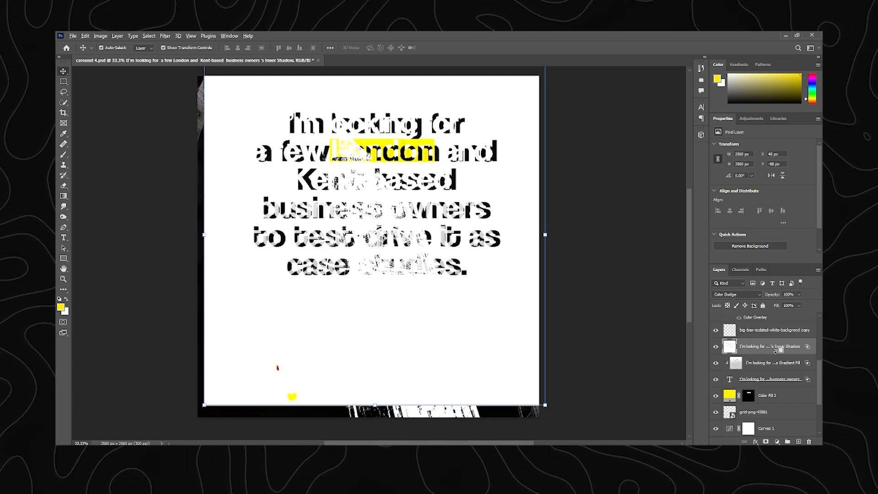
{"action": "left_click", "coordinate": [777, 349], "text": "alt"}
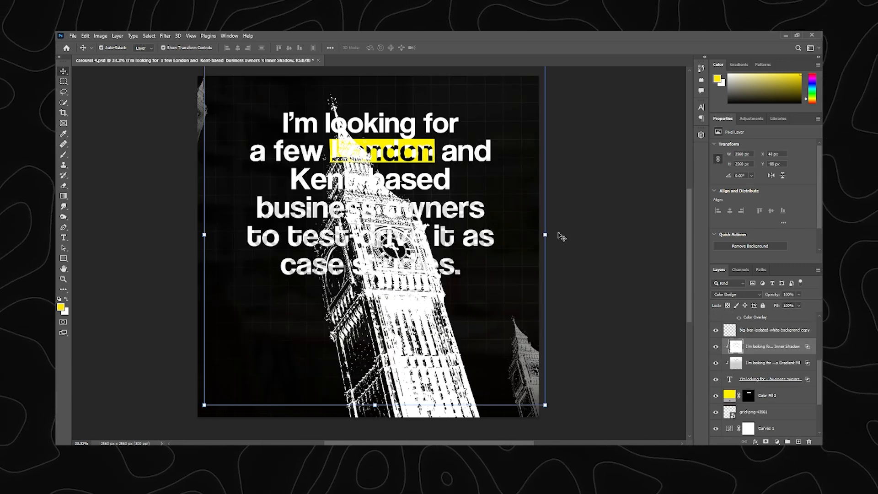
{"action": "left_click_drag", "start_coordinate": [545, 235], "coordinate": [396, 236]}
{"action": "left_click_drag", "start_coordinate": [376, 301], "coordinate": [439, 328]}
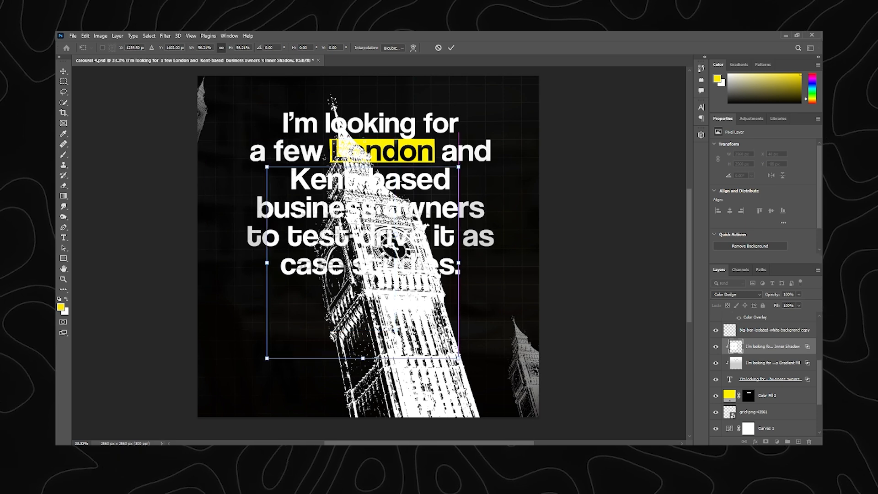
{"action": "left_click", "coordinate": [438, 47]}
{"action": "left_click", "coordinate": [580, 187]}
- Try resizing the placed big-ben-isolated-white-background layer with Free Transform, and delete that layer
{"action": "scroll", "coordinate": [784, 380], "scroll_direction": "up", "scroll_amount": 3}
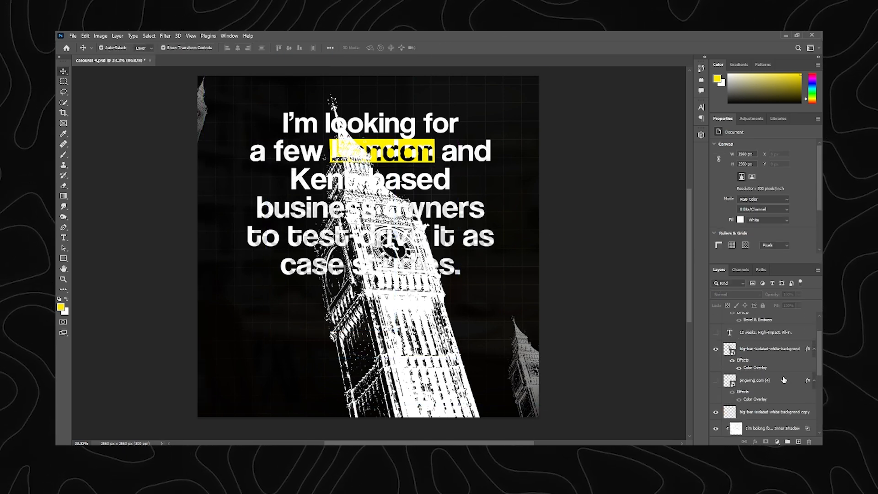
{"action": "left_click", "coordinate": [773, 349]}
{"action": "key", "text": "ctrl+t"}
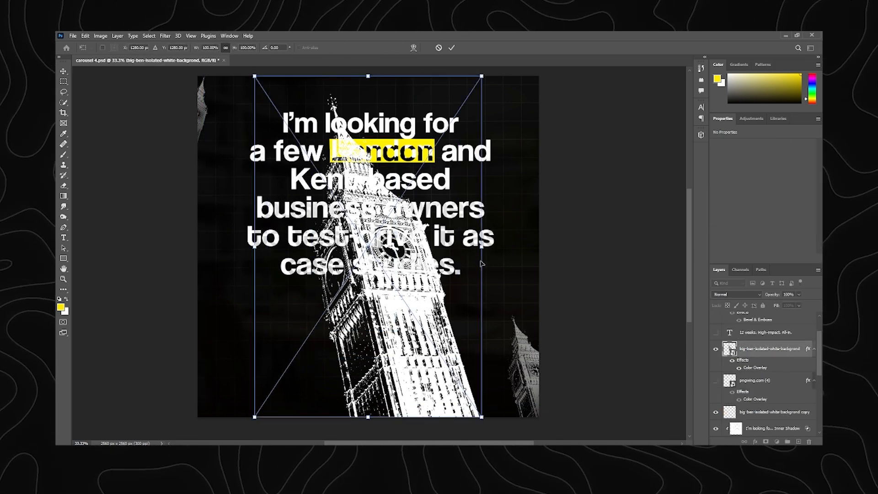
{"action": "left_click_drag", "start_coordinate": [482, 263], "coordinate": [261, 161]}
{"action": "key", "text": "Return"}
{"action": "key", "text": "Delete"}
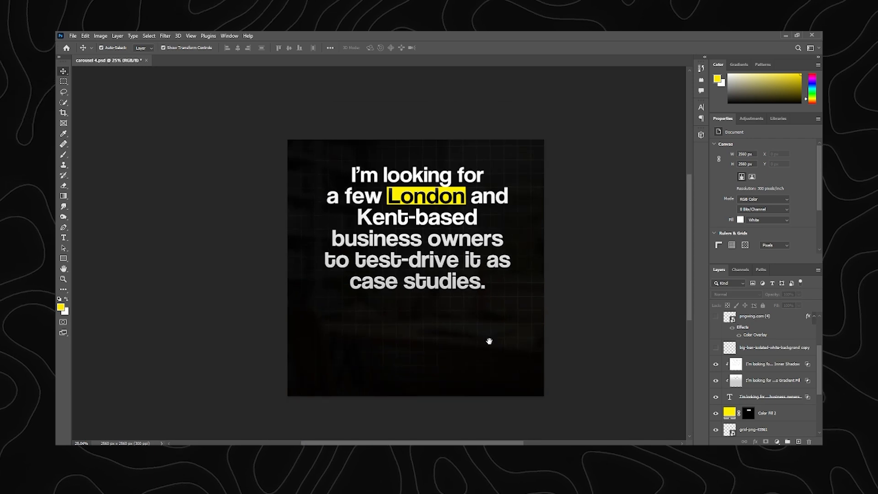
- Make the big-ben-isolated-white-background copy layer visible on the slide again
{"action": "left_click_drag", "start_coordinate": [489, 341], "coordinate": [468, 314]}
{"action": "scroll", "coordinate": [722, 366], "scroll_direction": "up", "scroll_amount": 2}
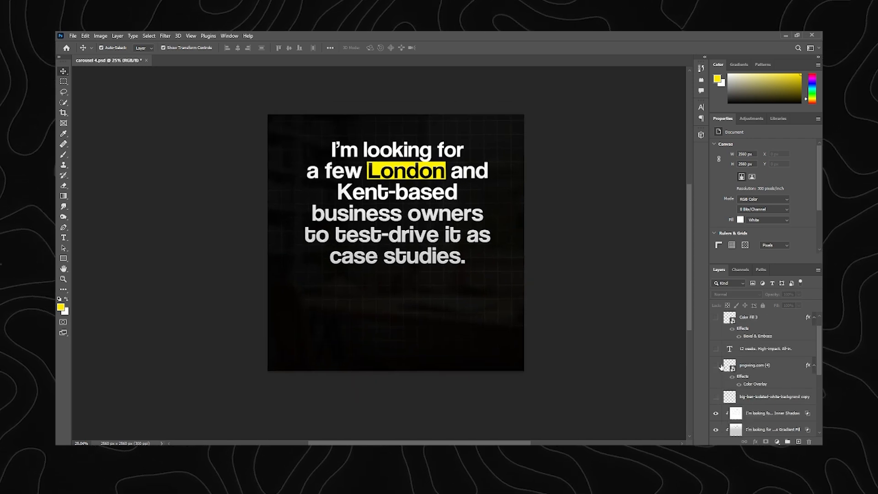
{"action": "scroll", "coordinate": [714, 379], "scroll_direction": "down", "scroll_amount": 1}
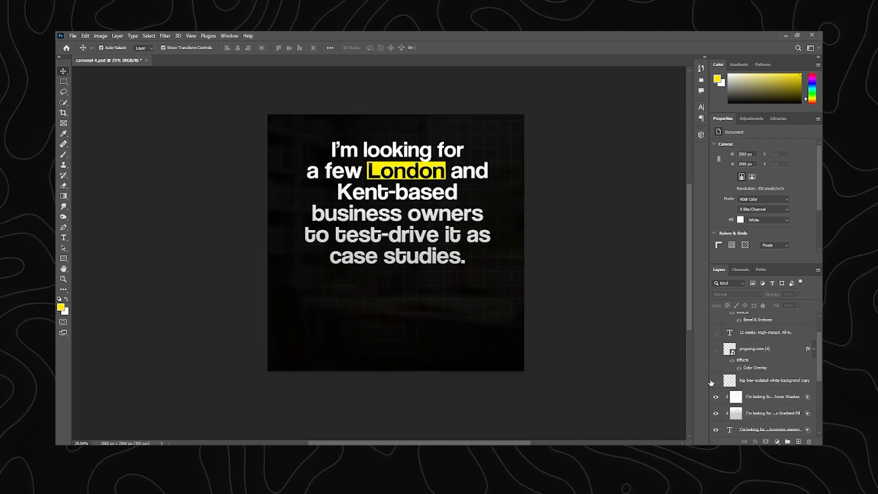
{"action": "left_click", "coordinate": [716, 380]}
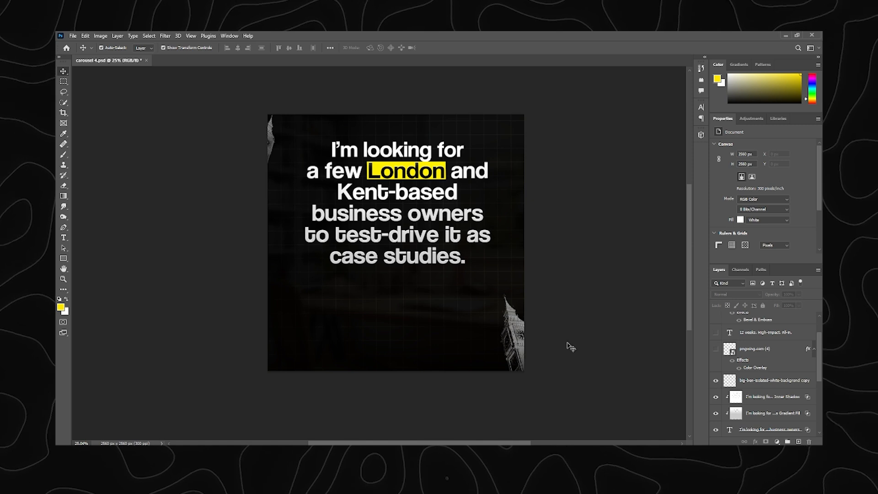
{"action": "left_click", "coordinate": [506, 348]}
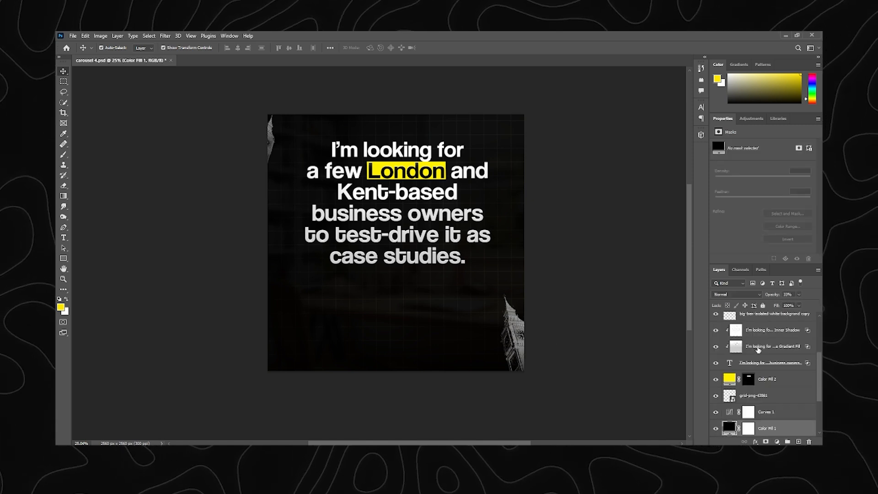
- Show the "12 weeks. High-impact. All-in." text layer and switch to the PDF copy document to check the Slide 4 text
{"action": "scroll", "coordinate": [758, 350], "scroll_direction": "up", "scroll_amount": 3}
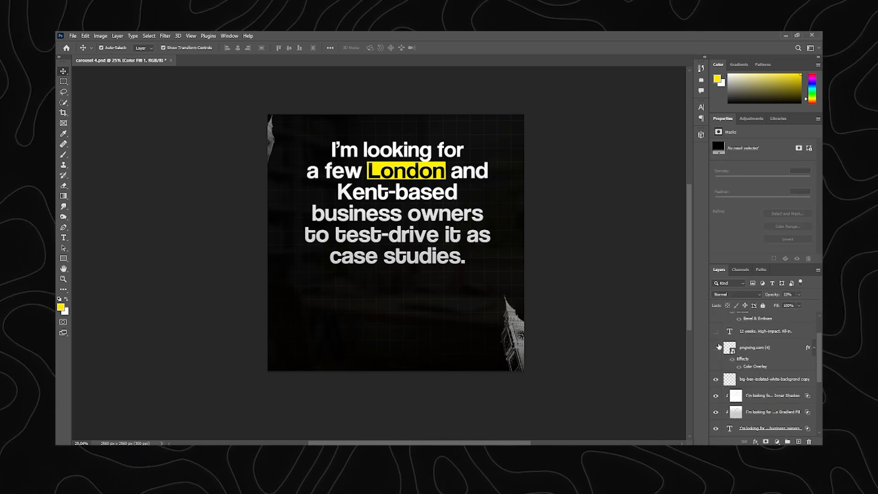
{"action": "left_click", "coordinate": [715, 332]}
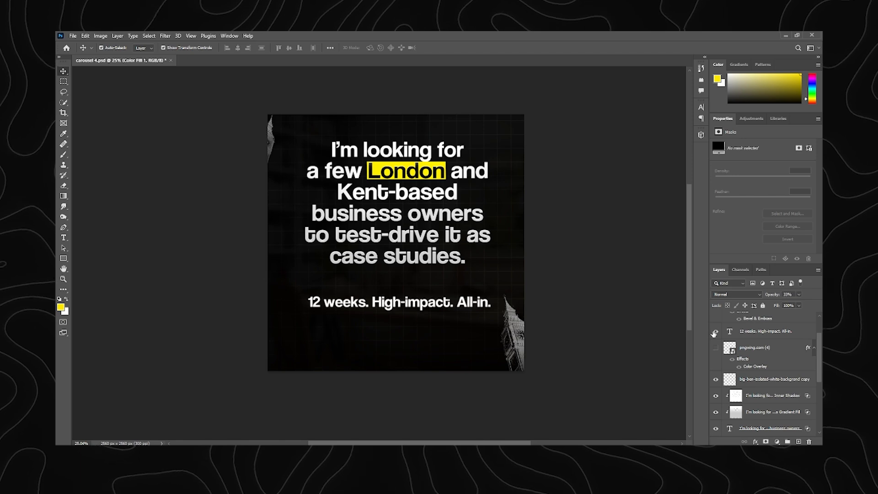
{"action": "scroll", "coordinate": [717, 335], "scroll_direction": "up", "scroll_amount": 1}
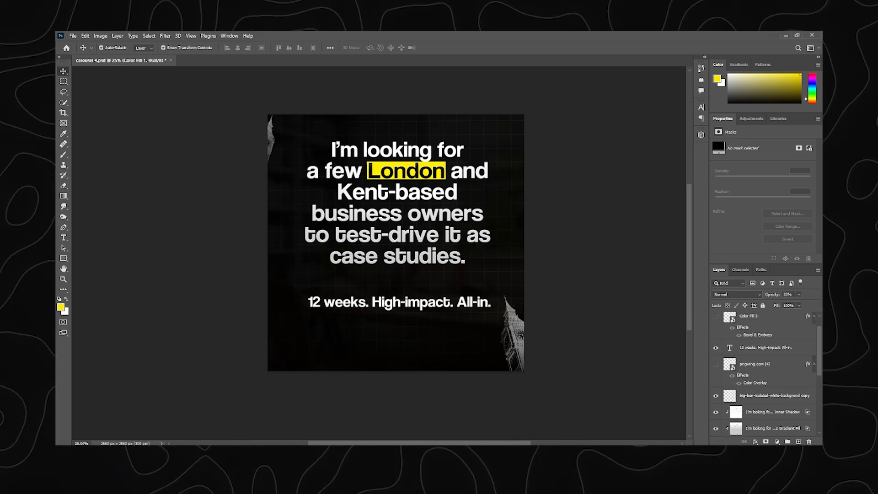
{"action": "key", "text": "alt+Tab"}
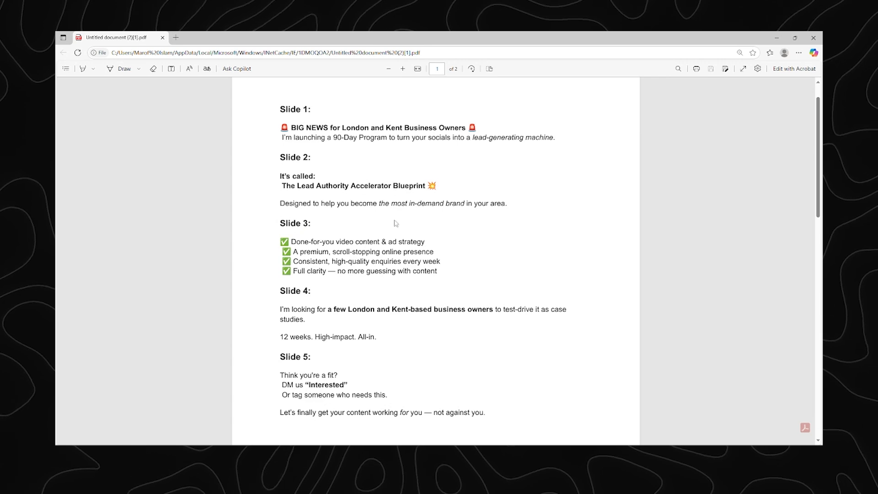
- Highlight part of the "12 weeks. High-impact. All-in." line under Slide 4 in the PDF and return to Photoshop
{"action": "left_click_drag", "start_coordinate": [284, 337], "coordinate": [323, 338]}
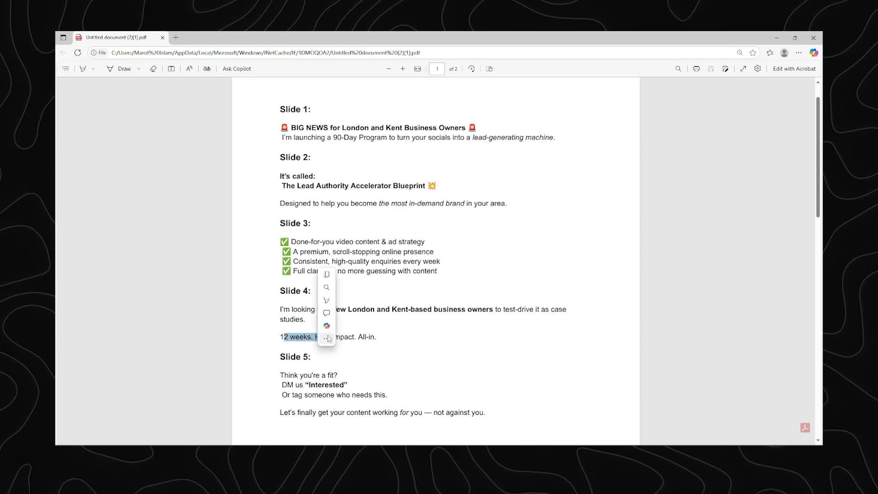
{"action": "left_click", "coordinate": [416, 380]}
{"action": "left_click", "coordinate": [781, 34]}
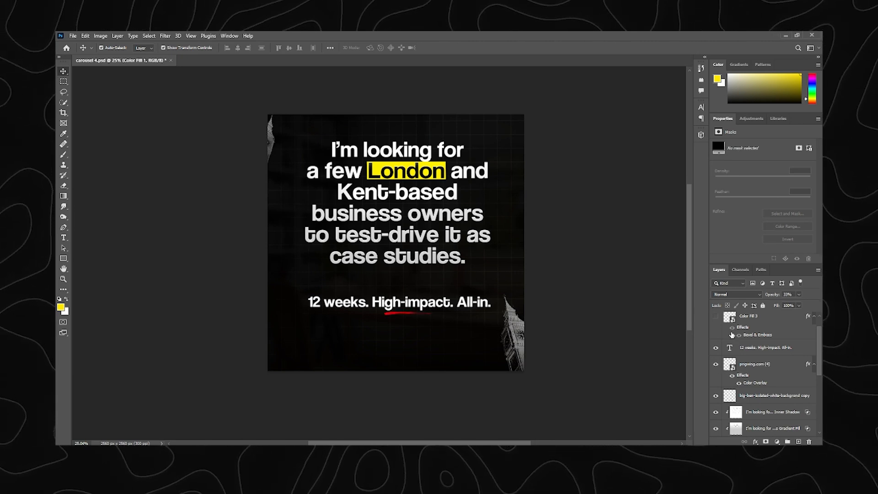
- Show the Color Fill 3 layer, the yellow bullet dot before the "12 weeks. High-impact. All-in." text, and compare the slide with and without it
{"action": "key", "text": "ctrl+v"}
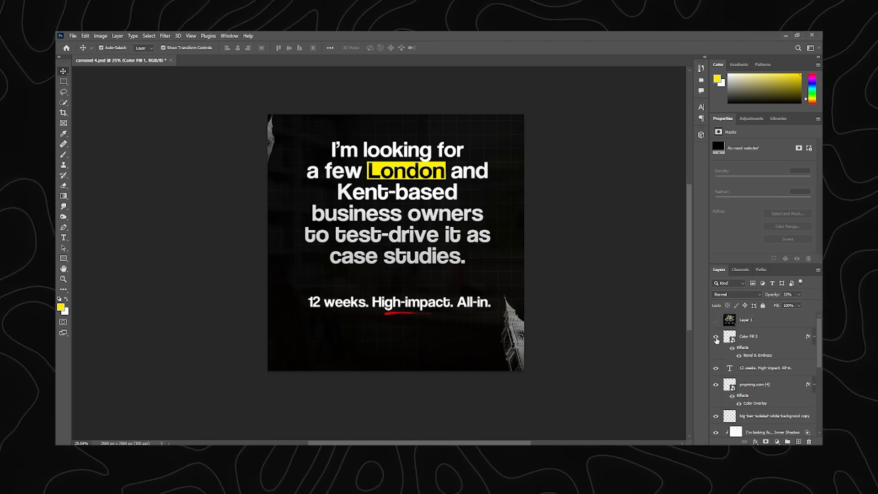
{"action": "scroll", "coordinate": [300, 301], "scroll_direction": "up", "scroll_amount": 4}
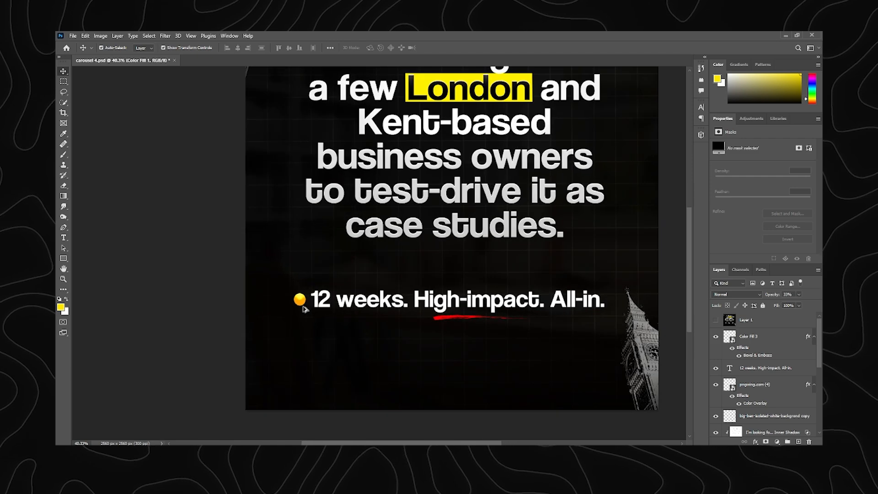
{"action": "left_click", "coordinate": [298, 295]}
{"action": "scroll", "coordinate": [297, 297], "scroll_direction": "down", "scroll_amount": 2}
{"action": "scroll", "coordinate": [296, 300], "scroll_direction": "down", "scroll_amount": 3}
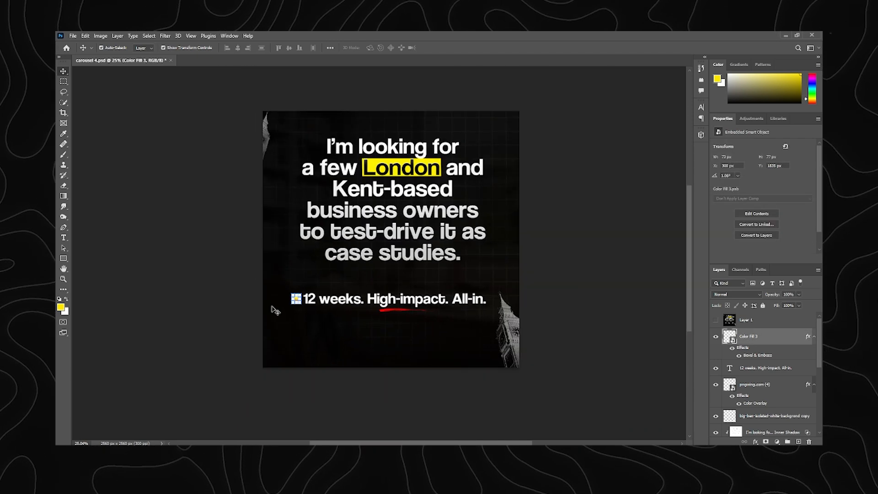
{"action": "left_click", "coordinate": [161, 311]}
{"action": "left_click", "coordinate": [715, 336]}
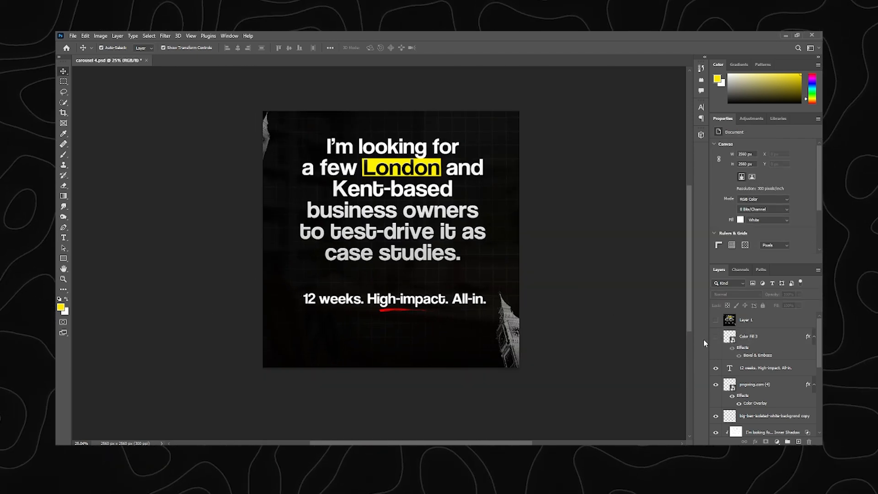
{"action": "left_click", "coordinate": [715, 336]}
- Make Layer 1 at the top of the layer stack visible over the finished slide
{"action": "mouse_move", "coordinate": [614, 276]}
{"action": "left_mouse_down"}
{"action": "mouse_move", "coordinate": [581, 301]}
{"action": "mouse_move", "coordinate": [606, 287]}
{"action": "left_mouse_up"}
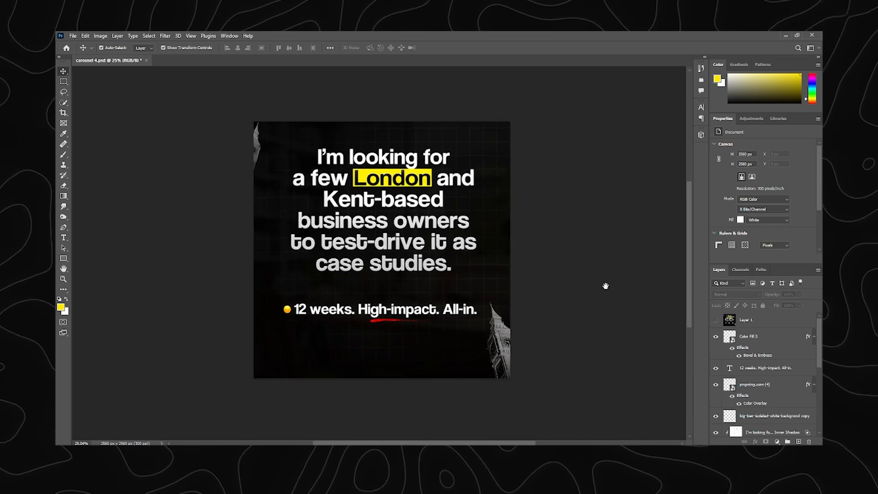
{"action": "scroll", "coordinate": [396, 281], "scroll_direction": "up", "scroll_amount": 1}
{"action": "left_click_drag", "start_coordinate": [432, 268], "coordinate": [436, 274]}
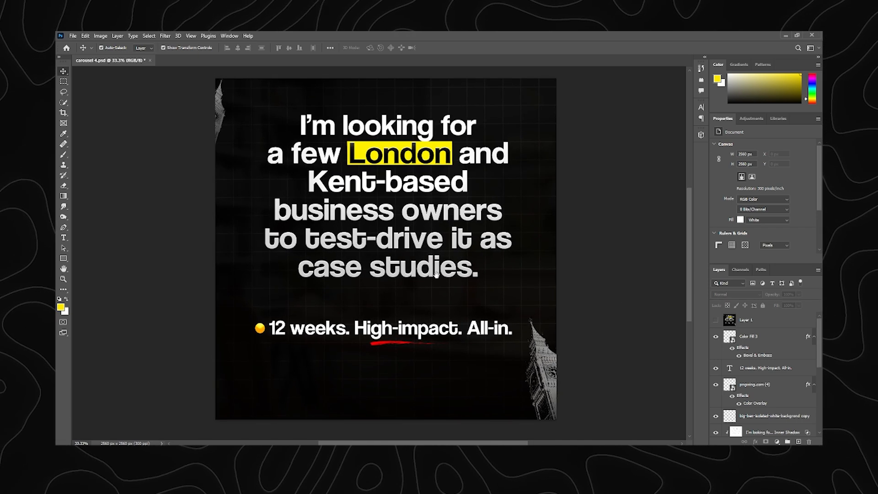
{"action": "left_click", "coordinate": [716, 321]}
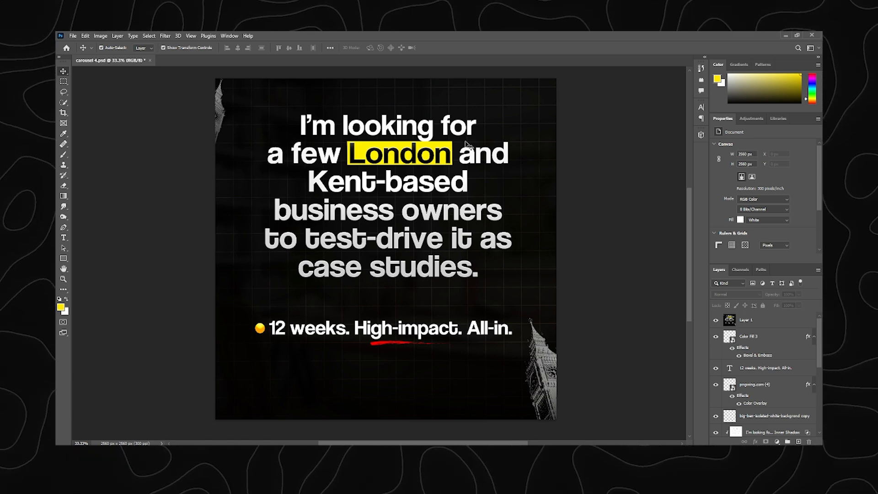
{"action": "left_click", "coordinate": [171, 37]}
{"action": "left_click", "coordinate": [672, 212]}
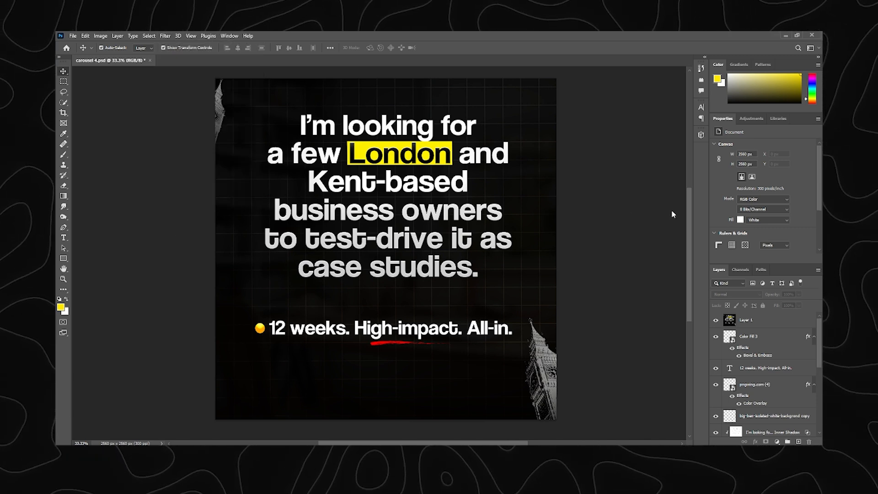
- Run the Camera Raw Filter on Layer 1 with the Basic sliders at 0
{"action": "left_click", "coordinate": [781, 324]}
{"action": "left_click", "coordinate": [165, 35]}
{"action": "left_click", "coordinate": [192, 92]}
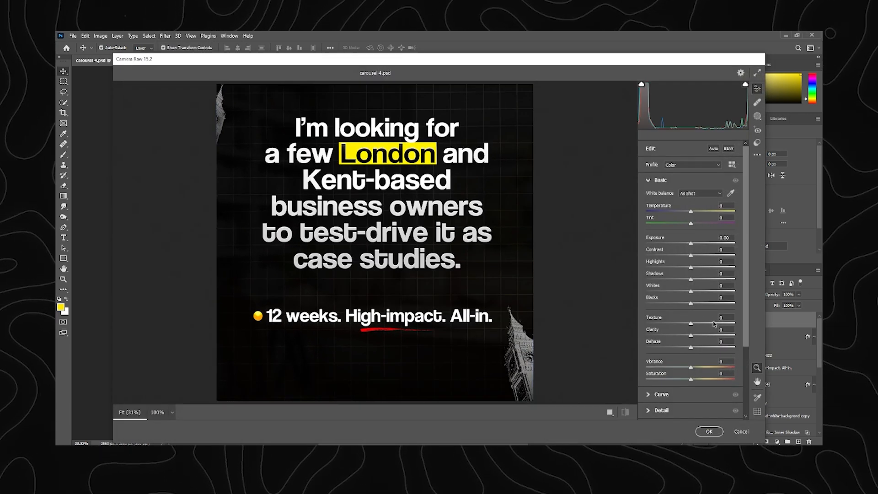
{"action": "left_click", "coordinate": [709, 432]}
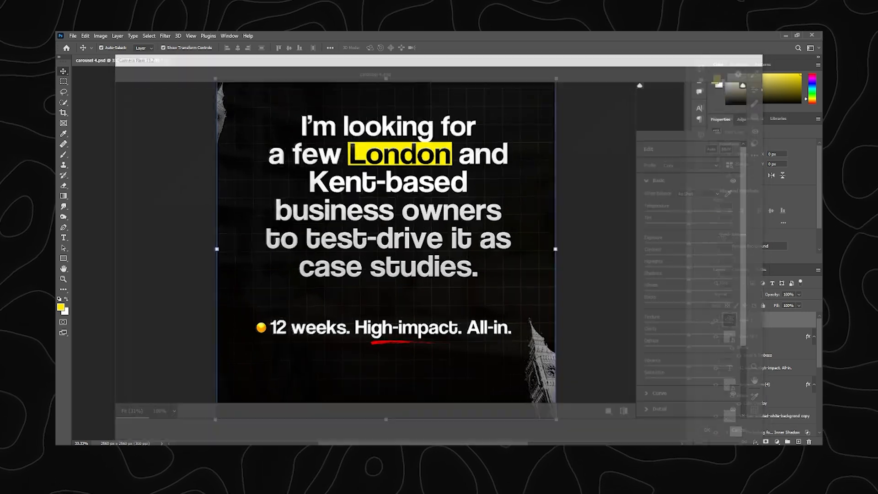
- Switch to carousel 1.psd and hide its headline, highlight, warning icon and body text layers, leaving the grid and darkened background
{"action": "left_click", "coordinate": [566, 133]}
{"action": "scroll", "coordinate": [408, 199], "scroll_direction": "down", "scroll_amount": 4}
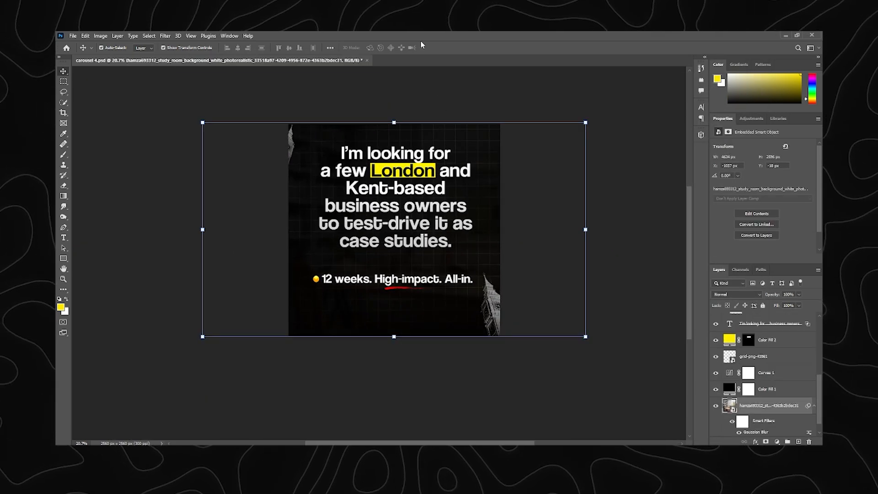
{"action": "left_click", "coordinate": [410, 100]}
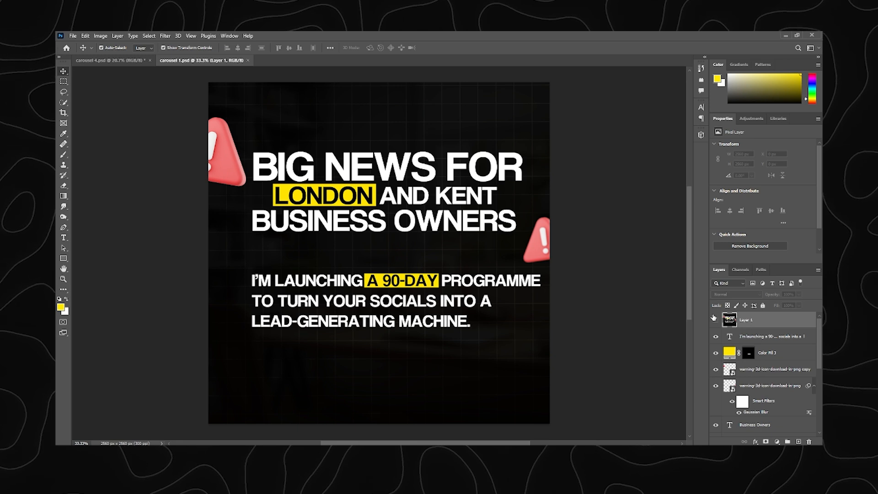
{"action": "mouse_move", "coordinate": [716, 336]}
{"action": "left_mouse_down"}
{"action": "mouse_move", "coordinate": [714, 455]}
{"action": "mouse_move", "coordinate": [718, 342]}
{"action": "left_mouse_up"}
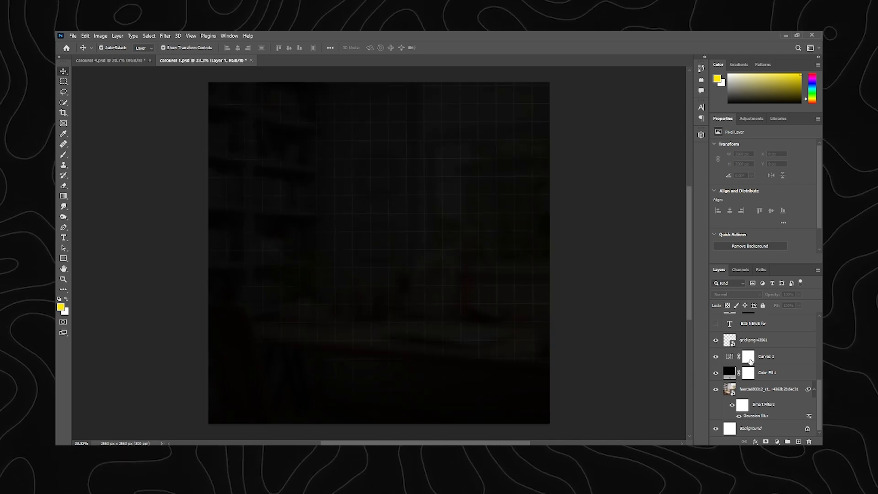
- Show the "BIG NEWS for" text layer above the grid
{"action": "scroll", "coordinate": [748, 360], "scroll_direction": "up", "scroll_amount": 1}
{"action": "scroll", "coordinate": [748, 358], "scroll_direction": "up", "scroll_amount": 1}
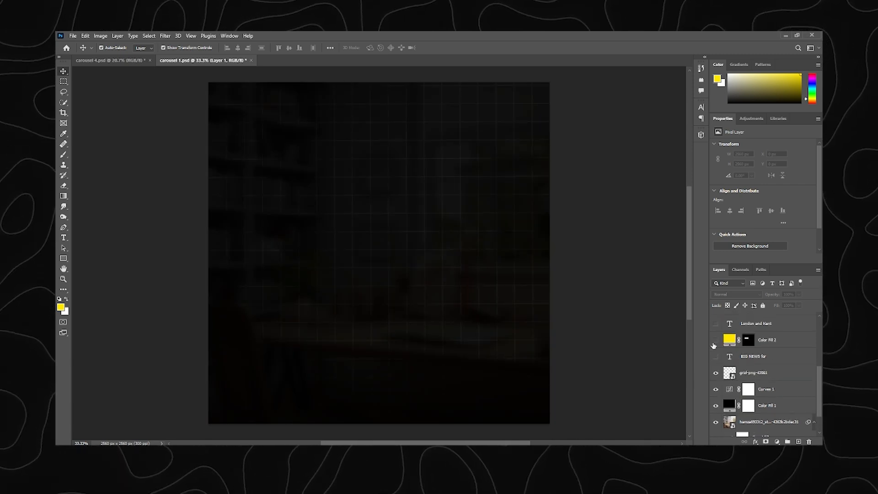
{"action": "left_click", "coordinate": [715, 357]}
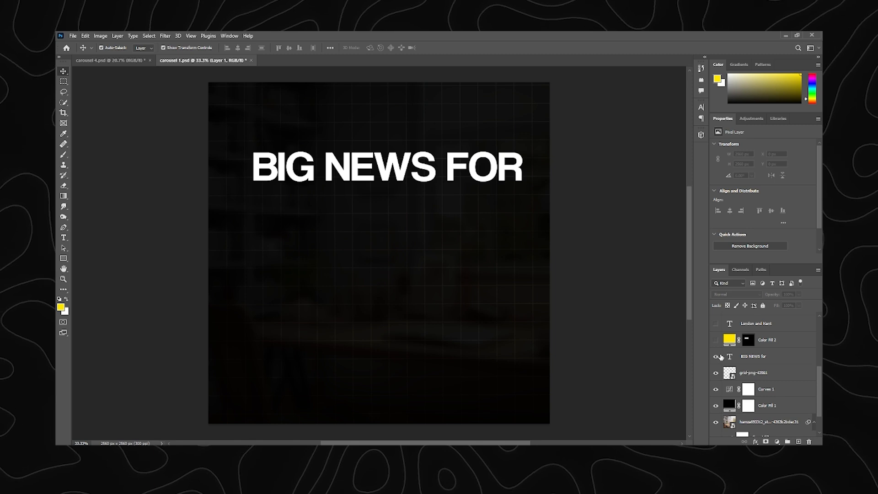
- Show the "London and Kent" and "Business Owners" text layers with the yellow Color Fill 2 highlight behind London
{"action": "scroll", "coordinate": [721, 357], "scroll_direction": "up", "scroll_amount": 1}
{"action": "left_click", "coordinate": [716, 356]}
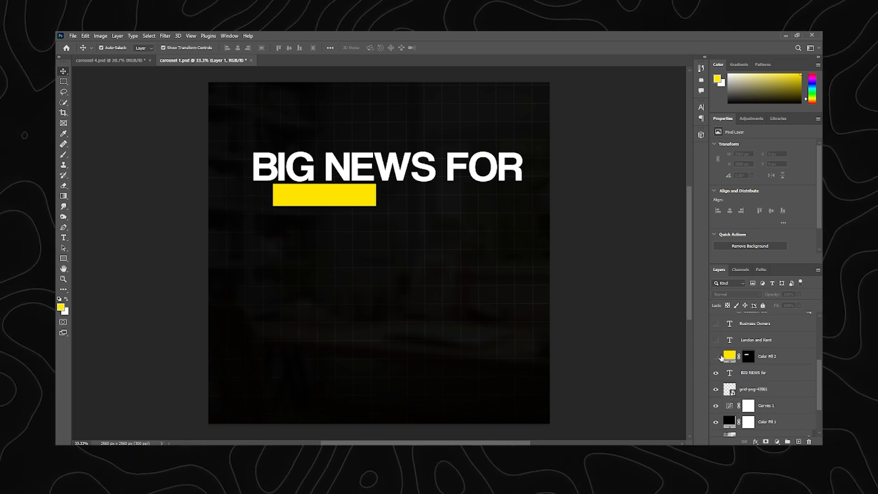
{"action": "left_click", "coordinate": [716, 356]}
{"action": "left_click", "coordinate": [717, 340]}
{"action": "scroll", "coordinate": [717, 357], "scroll_direction": "up", "scroll_amount": 1}
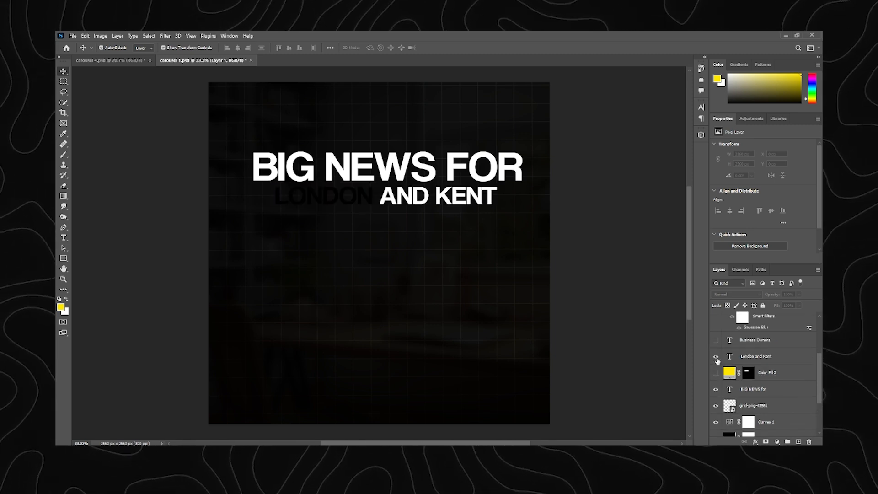
{"action": "left_click", "coordinate": [717, 340]}
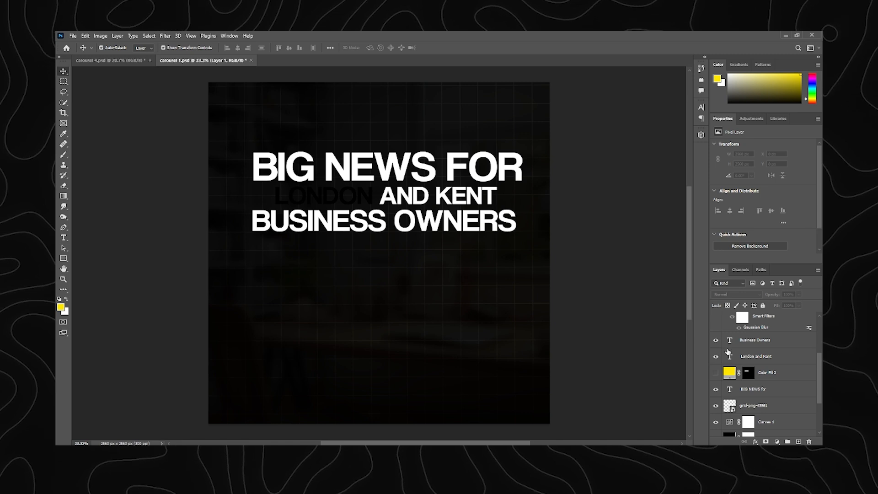
{"action": "left_click", "coordinate": [716, 372]}
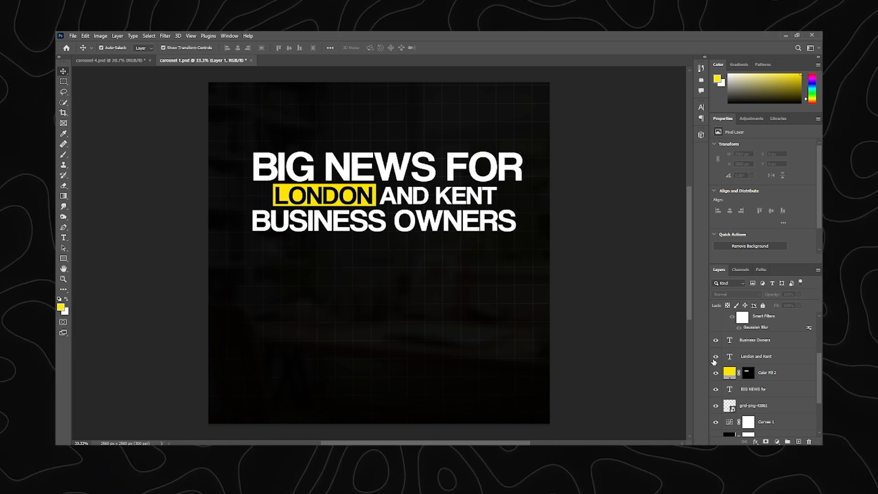
- Show both warning-3d-icon layers, the original and its copy, at the sides of the headline
{"action": "scroll", "coordinate": [717, 359], "scroll_direction": "up", "scroll_amount": 2}
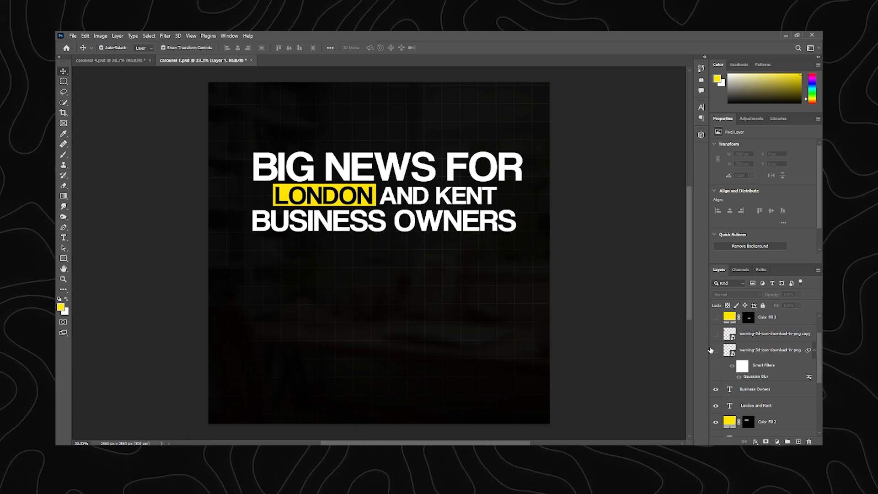
{"action": "left_click", "coordinate": [715, 350]}
{"action": "left_click", "coordinate": [716, 353]}
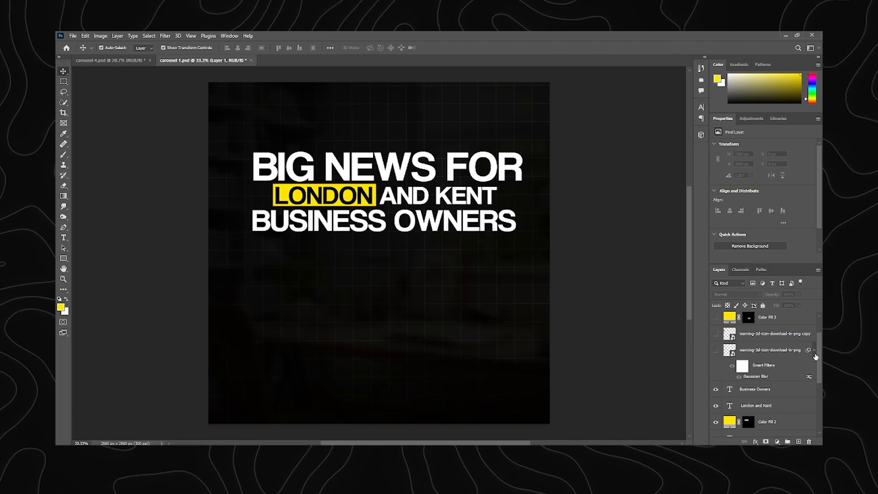
{"action": "left_click", "coordinate": [716, 350]}
{"action": "left_click", "coordinate": [716, 334]}
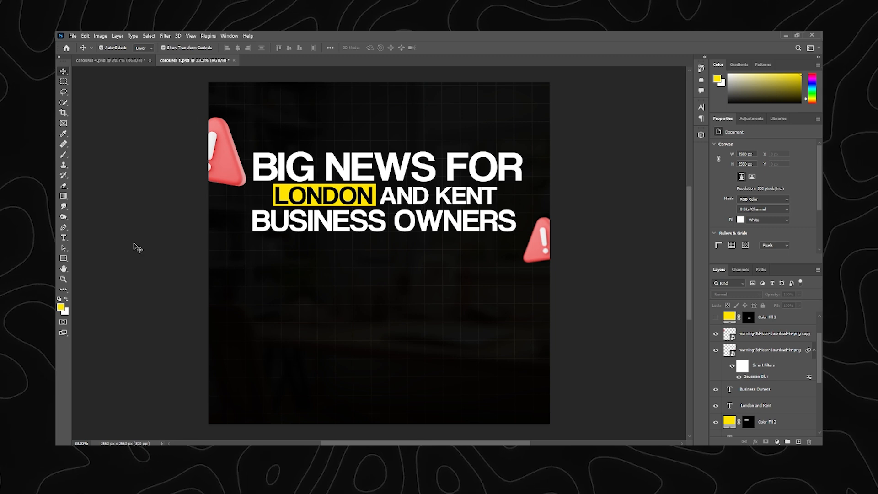
- Show the "I'm launching a 90-Day Programme" text layer below the headline
{"action": "scroll", "coordinate": [733, 346], "scroll_direction": "up", "scroll_amount": 1}
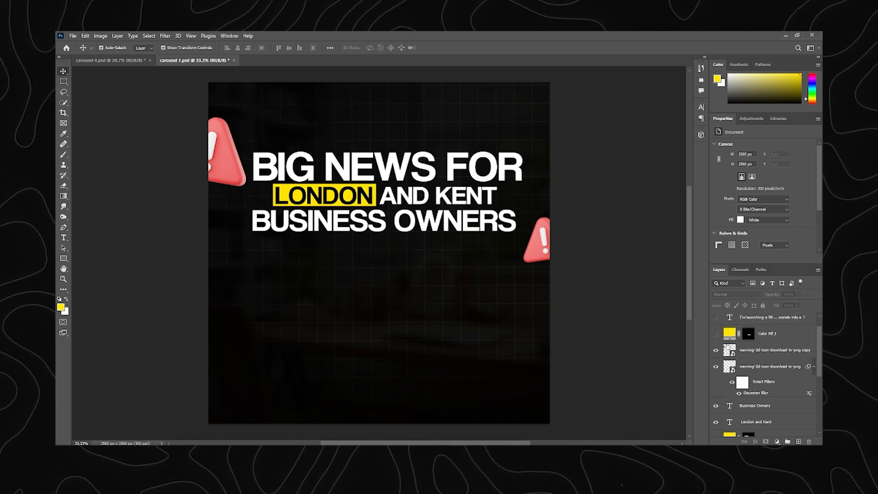
{"action": "scroll", "coordinate": [729, 348], "scroll_direction": "up", "scroll_amount": 1}
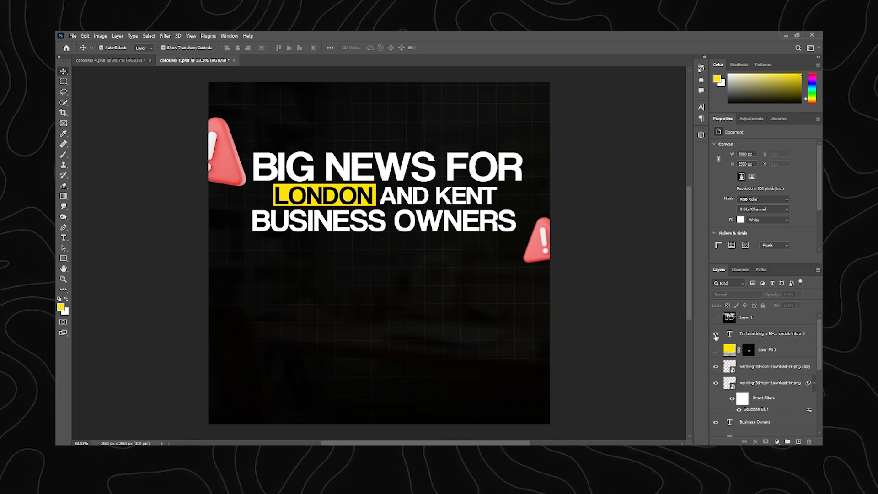